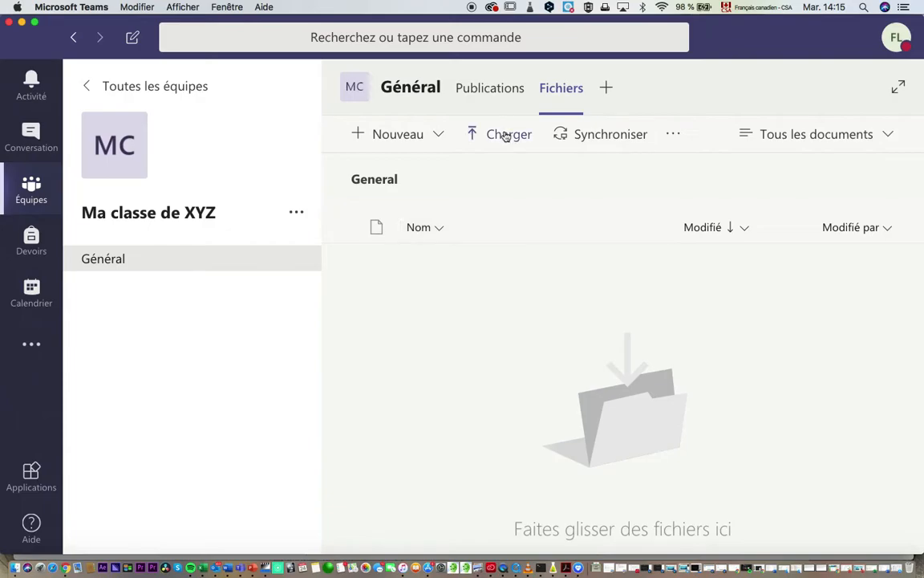
Create a new Word document named "Mon travail" in the Général channel's files.
left_click(419, 138)
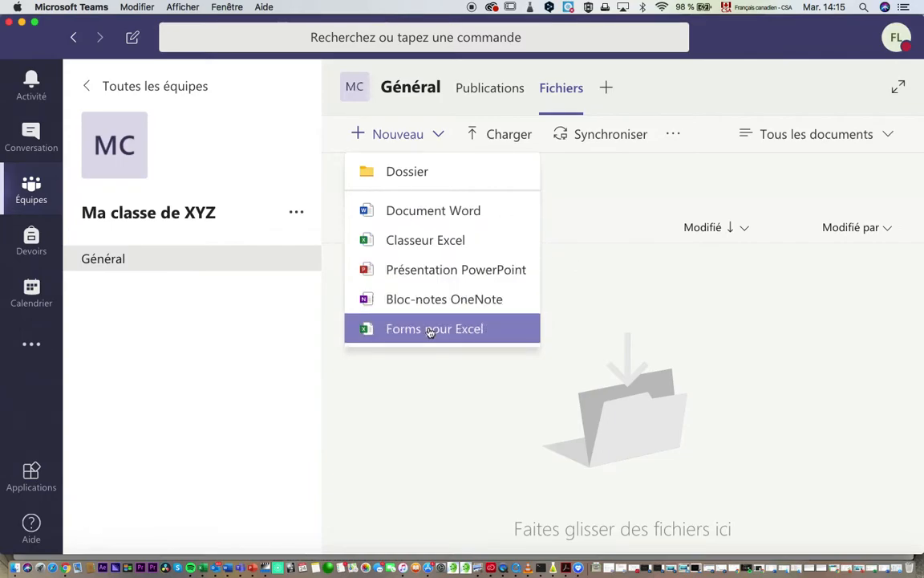
left_click(414, 221)
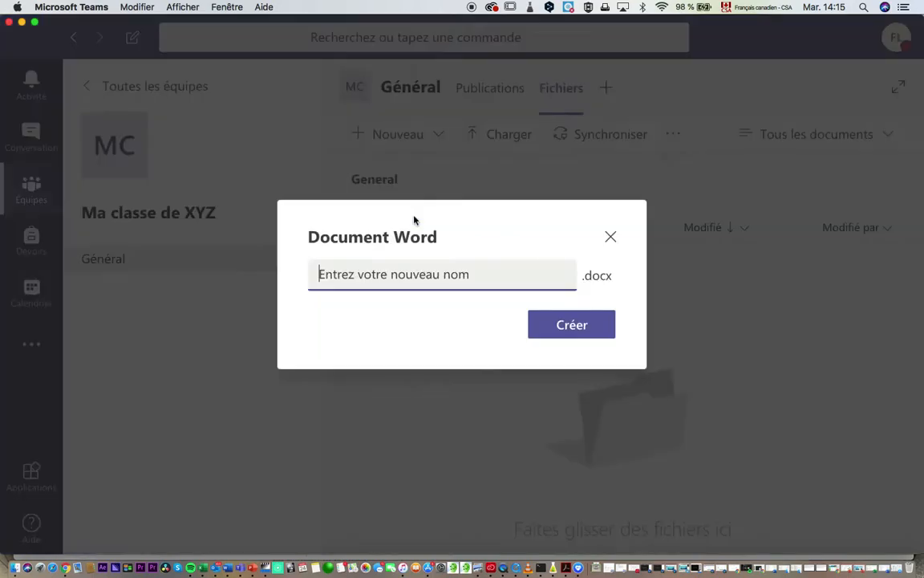
type("Mon trtavai")
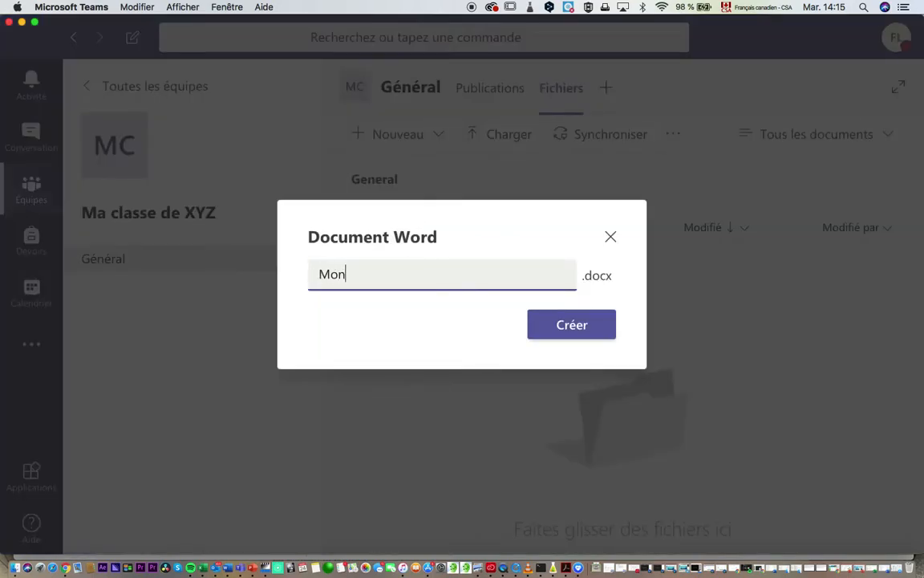
key("BackSpace")
key("BackSpace")
key("BackSpace")
key("BackSpace")
key("BackSpace")
type("avaux")
key("BackSpace")
key("BackSpace")
type("il")
key("Return")
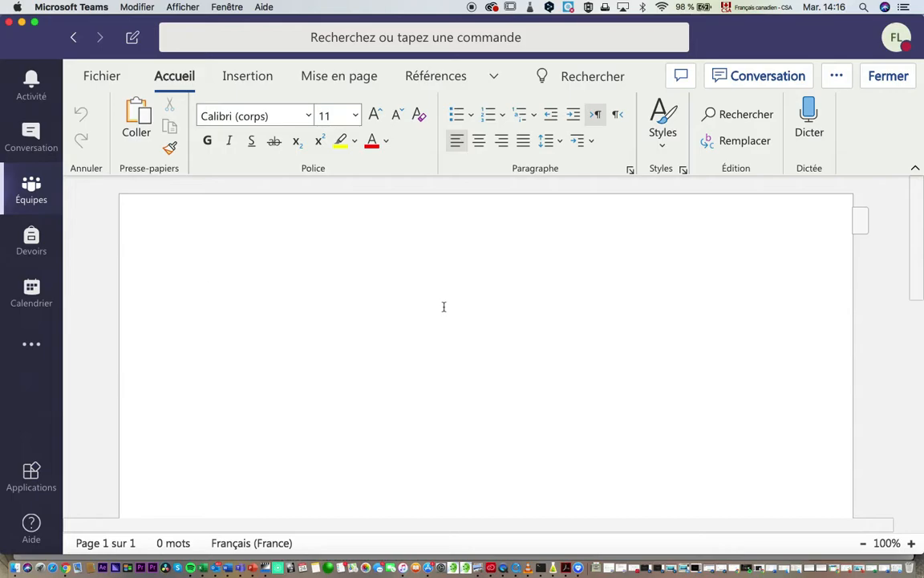
Write "Voici le début de mon travail." at the start of the blank document.
left_click(211, 289)
type("Voici le début de mon travail.")
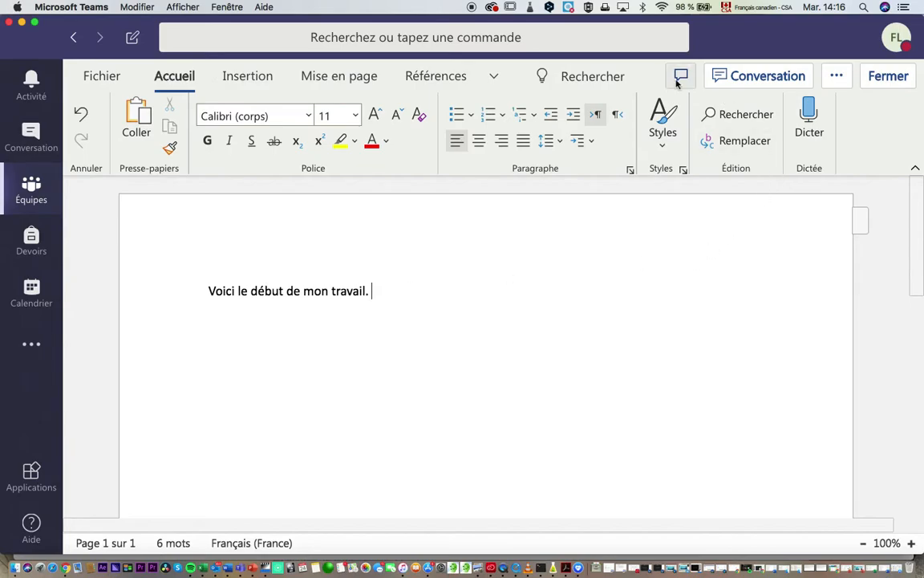
Start a conversation about the document and send "J'ai débuté mon travail. Est-ce possible d'y jeter un coup d'oeil.".
left_click(757, 78)
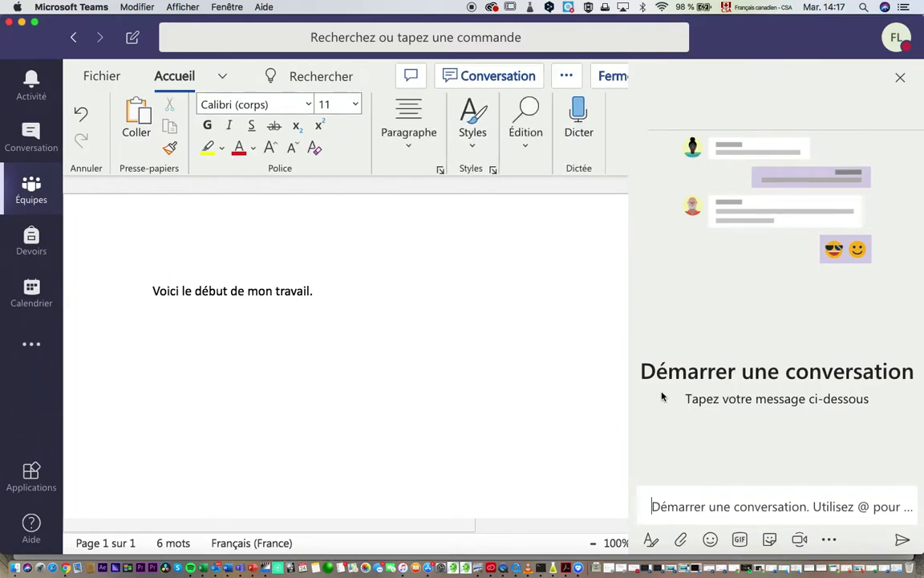
type("J'ai débuté mon travail. Est-ce qpo")
key("BackSpace")
key("BackSpace")
key("BackSpace")
type("possible d'y jeter un coup d'oeil.")
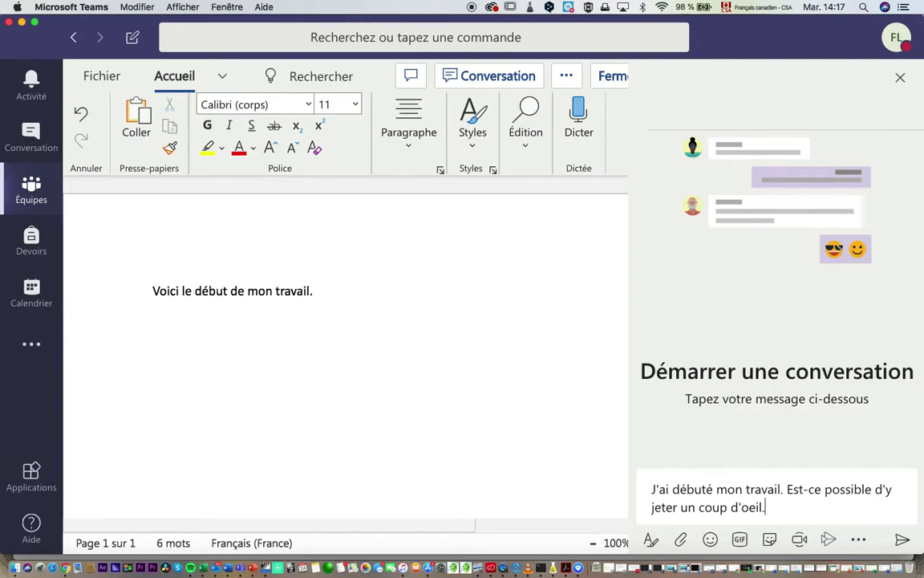
key("Return")
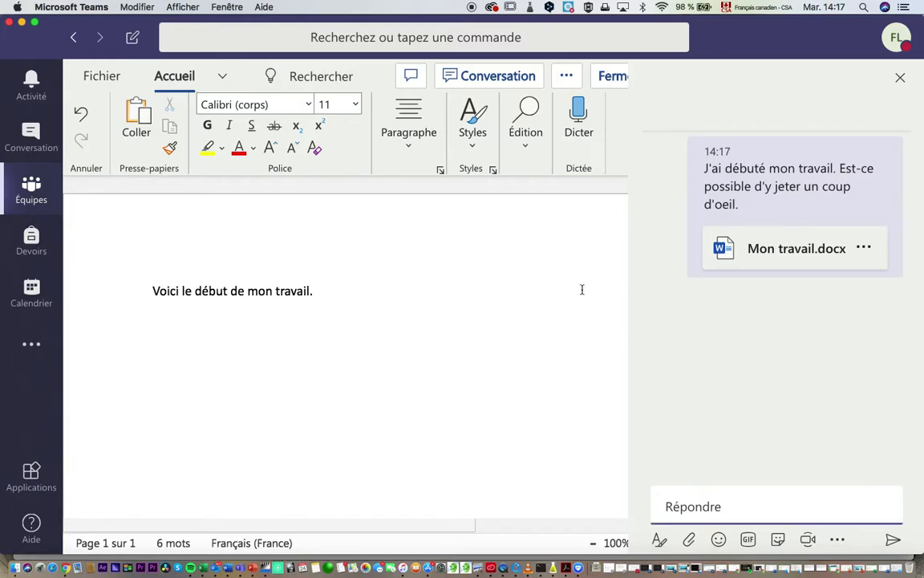
Go back to the team, view the posted message in the Général channel's Publications, and return to its files.
mouse_move(646, 281)
left_click(39, 195)
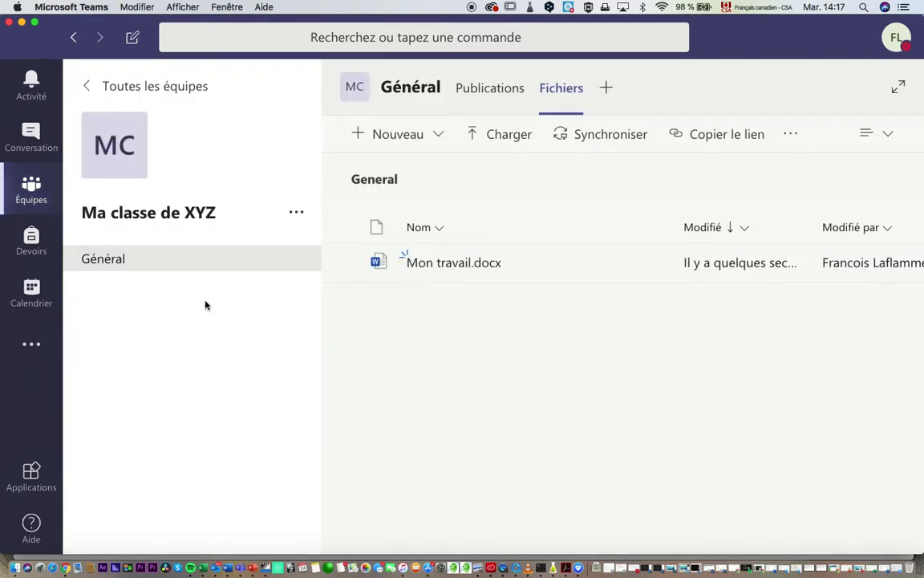
left_click(491, 90)
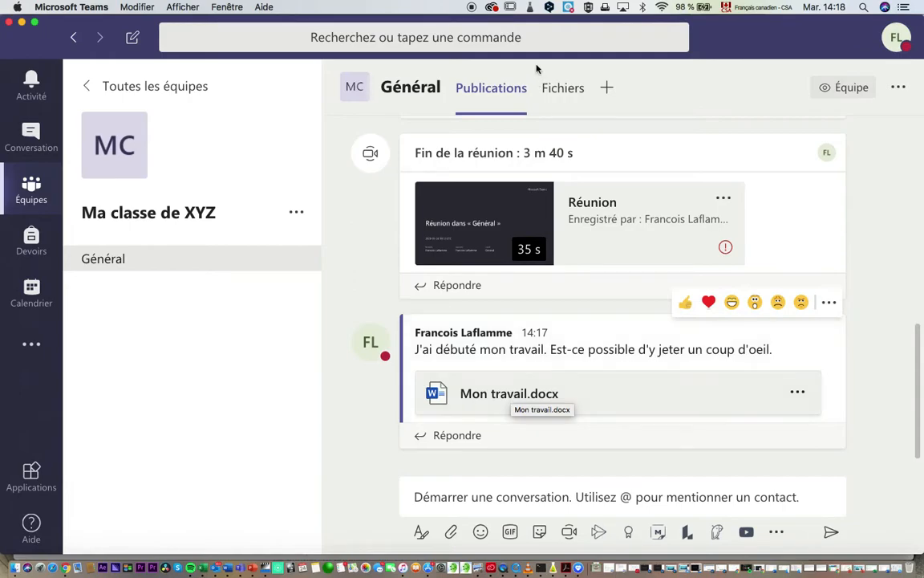
left_click(564, 88)
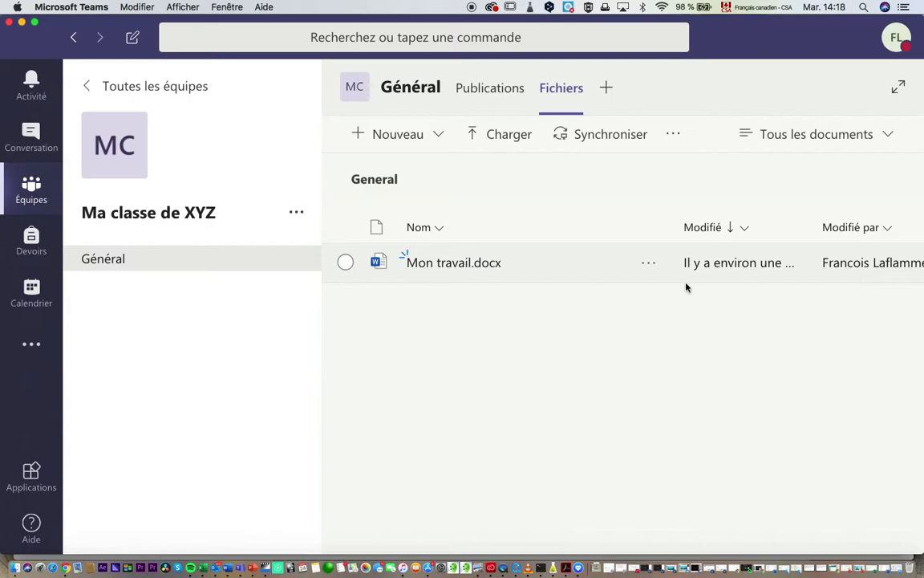
Reopen Mon travail.docx to view its conversation, return to the channel's files, and show the file types that can be created.
left_click(471, 267)
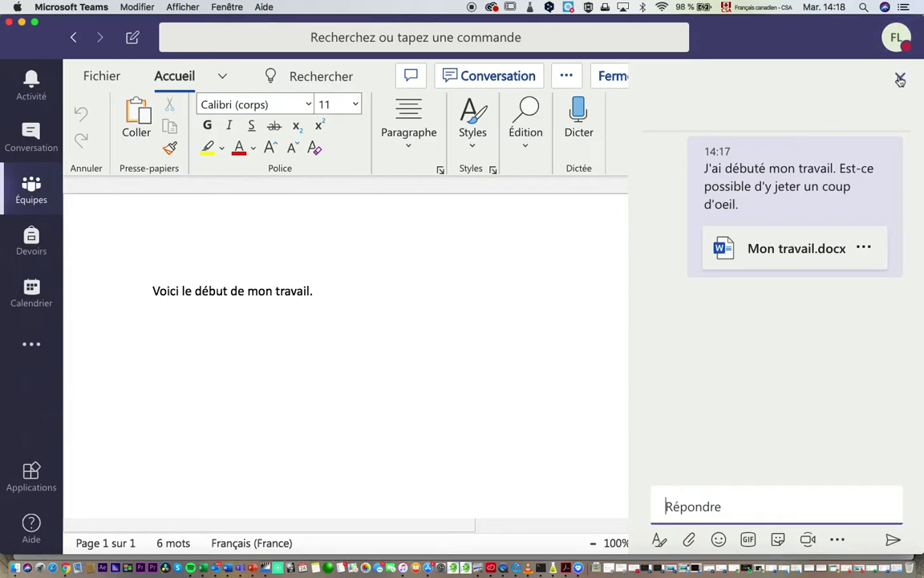
left_click(38, 191)
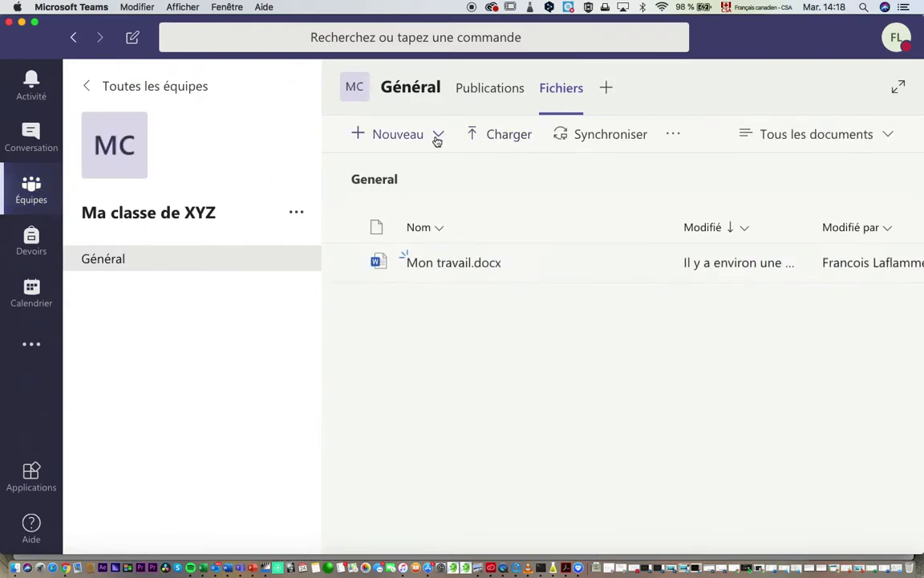
left_click(437, 138)
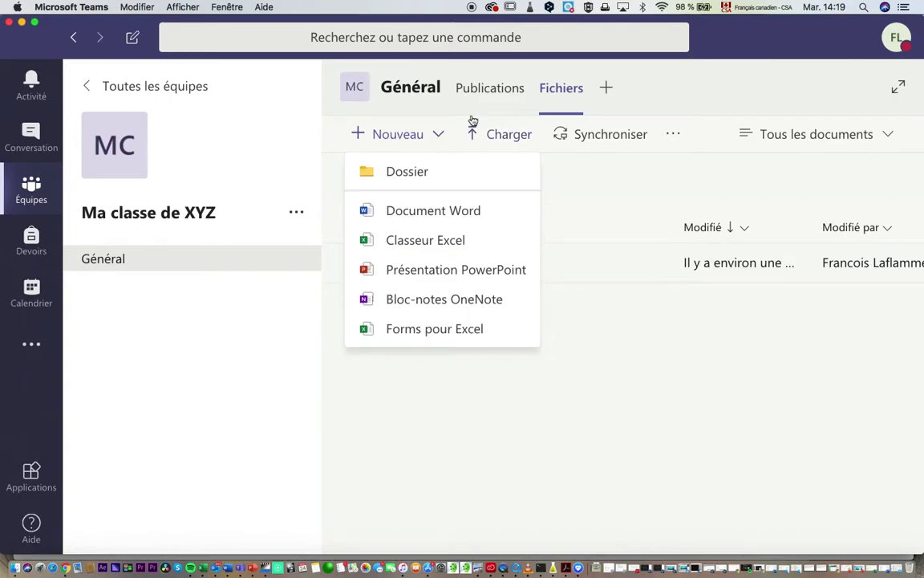
Look through the apps that can be added as a channel tab and choose Planificateur.
left_click(605, 89)
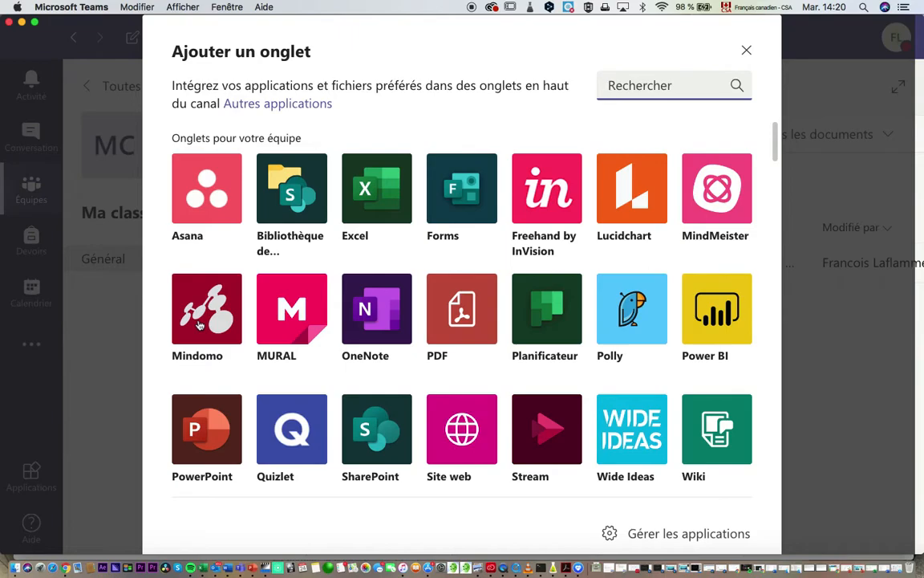
scroll(245, 383, "down", 3)
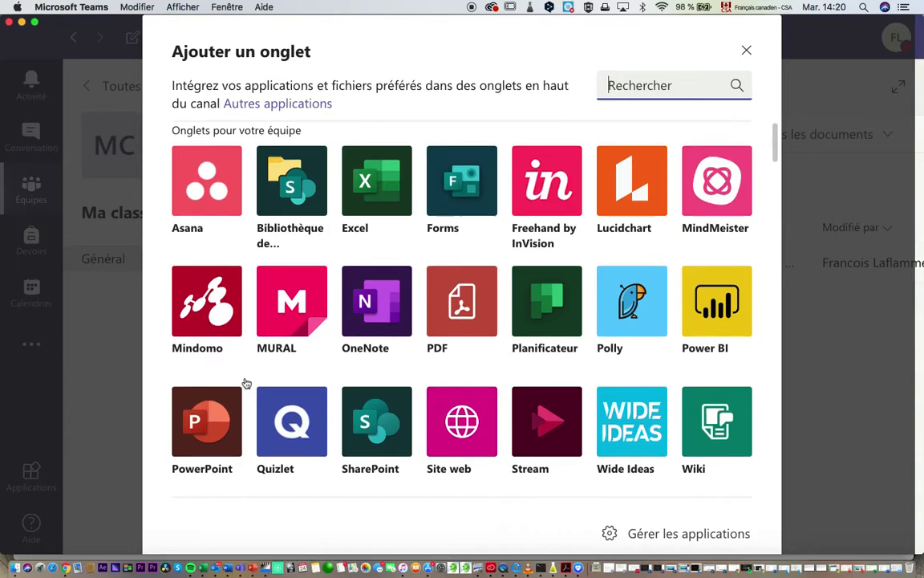
scroll(244, 383, "up", 1)
scroll(245, 383, "down", 1)
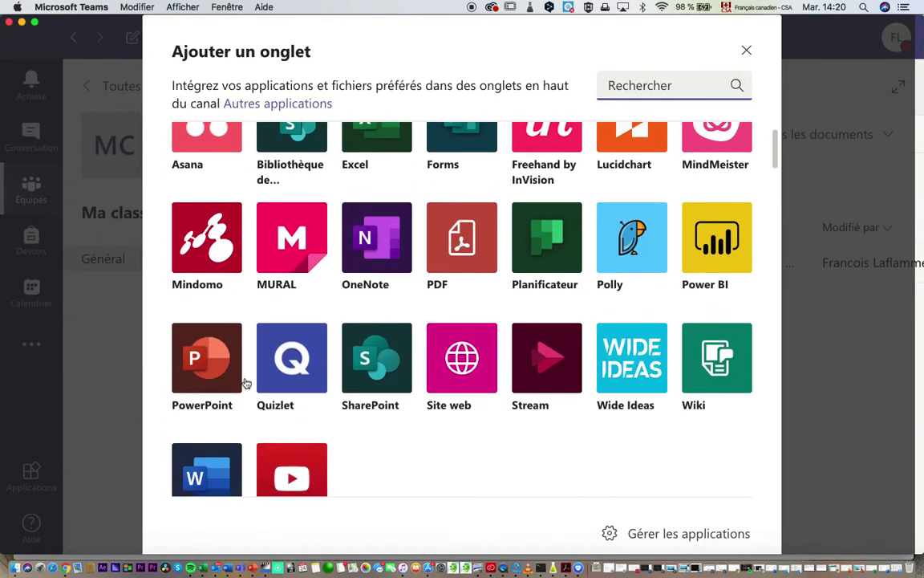
scroll(408, 353, "up", 1)
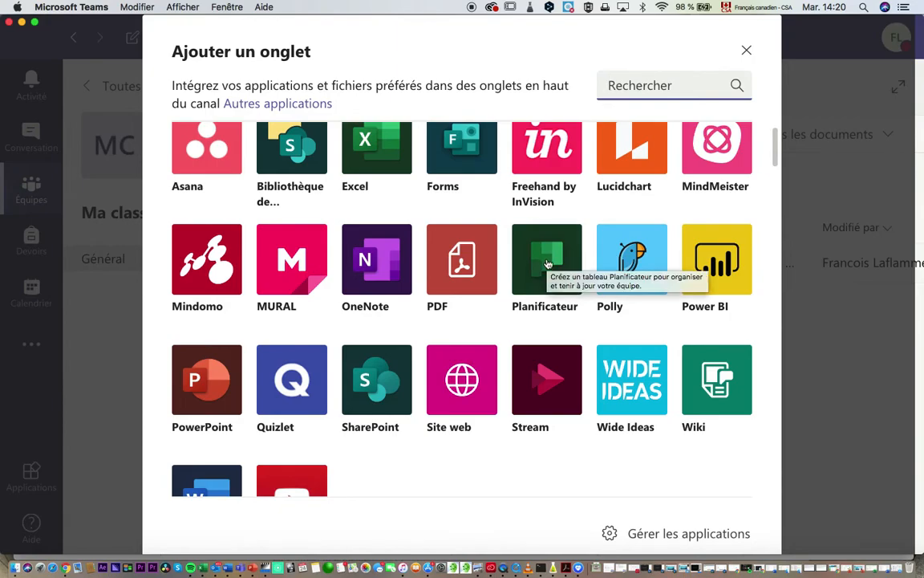
scroll(547, 264, "down", 2)
scroll(548, 263, "up", 2)
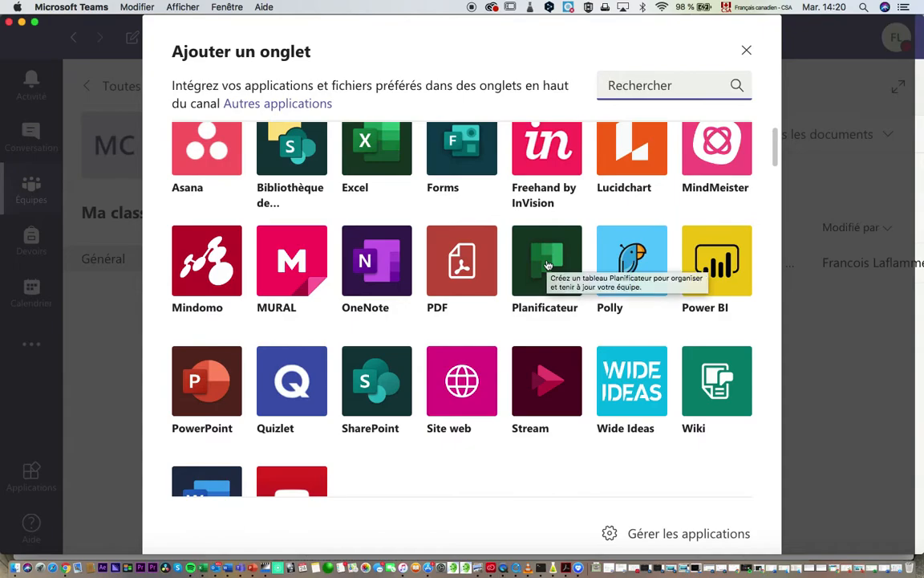
left_click(547, 263)
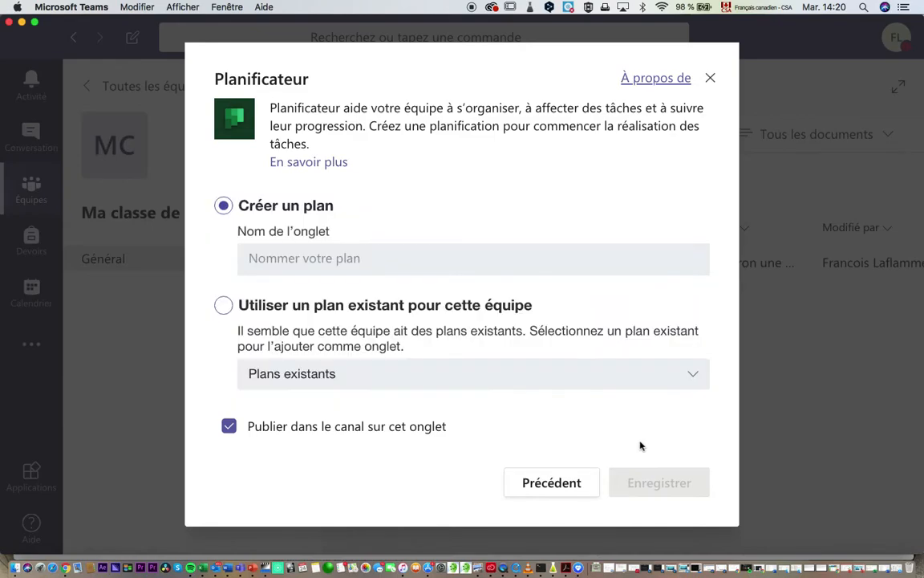
Create a new plan named "Plan de travail" and save it as a tab in the channel.
left_click(304, 259)
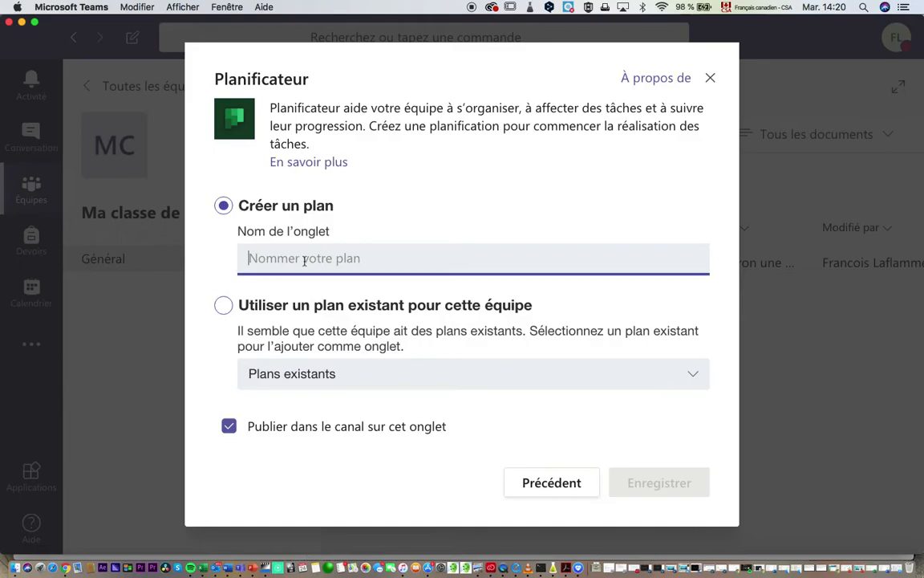
type("Plan de ra")
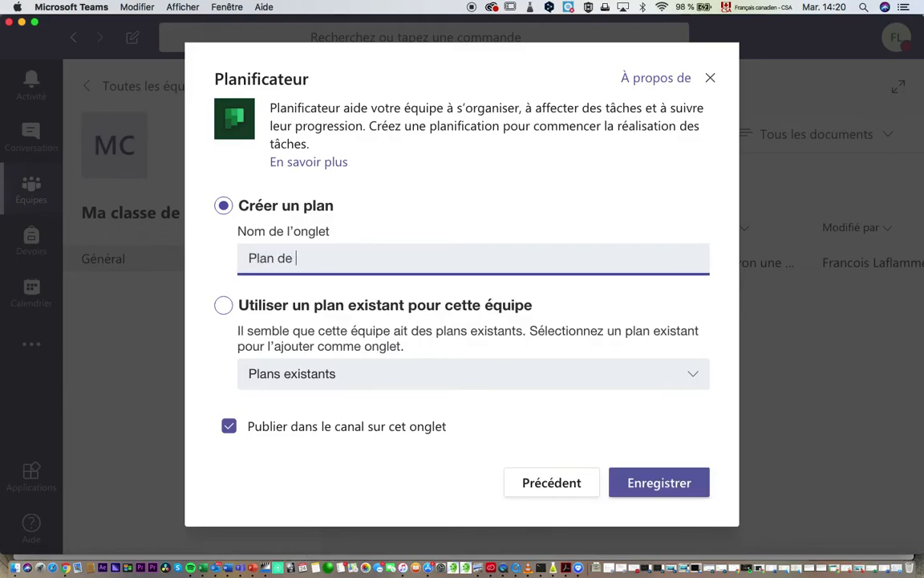
key("BackSpace")
key("BackSpace")
type("travail")
left_click(660, 488)
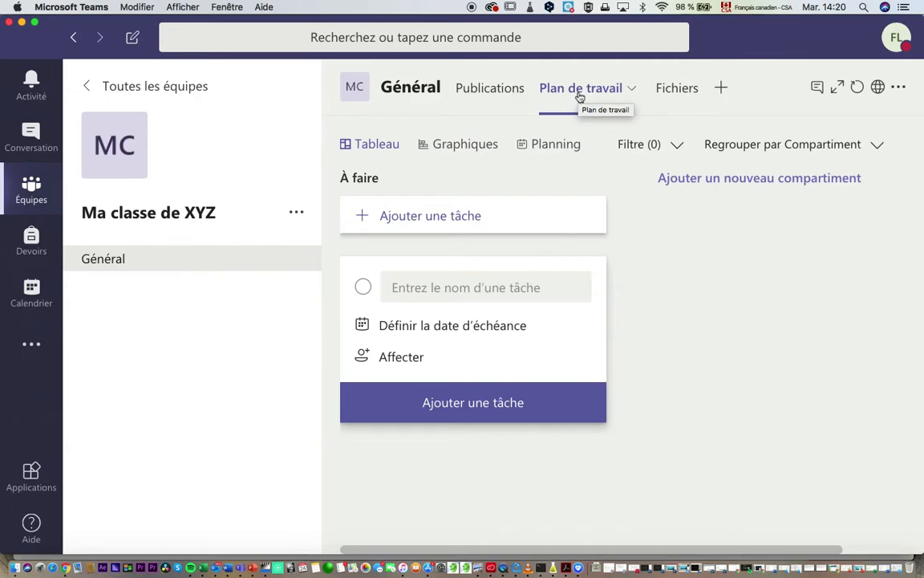
Start a new task under À faire and name it "Vérifier la méthodologie du travail".
left_click(433, 226)
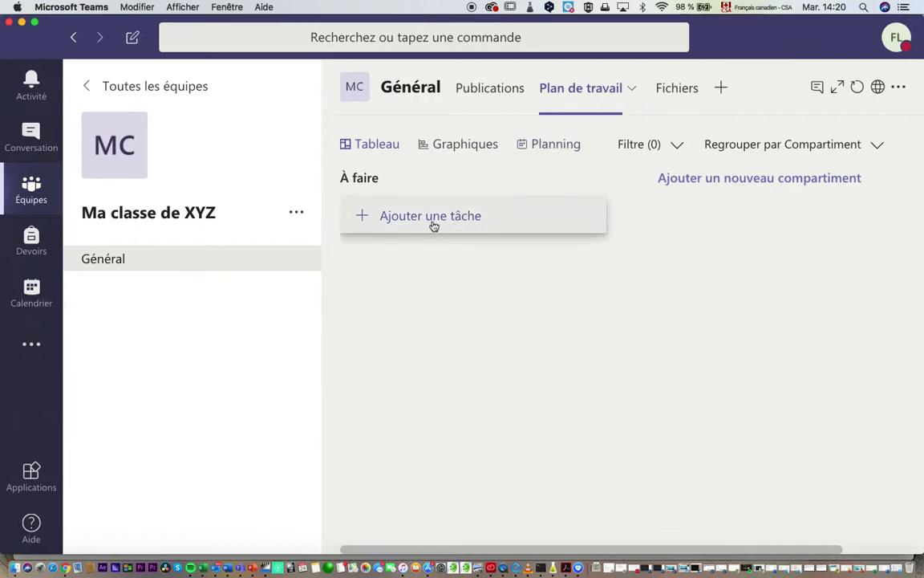
left_click(400, 222)
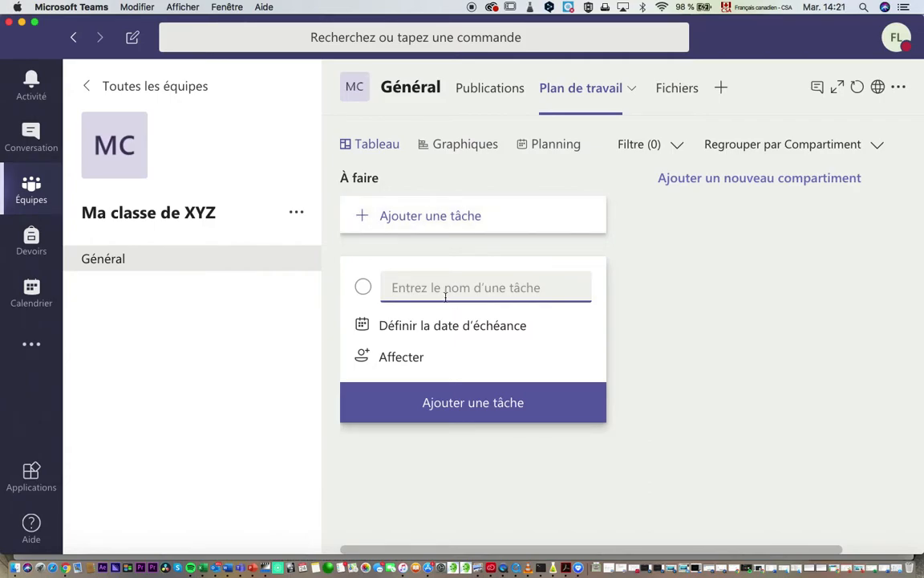
type("Vérifier ")
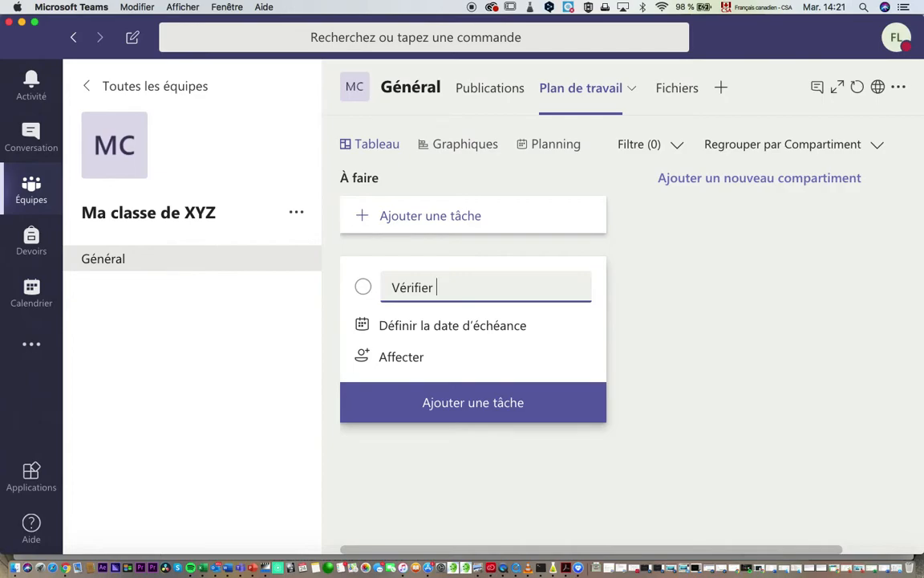
type("la méthodolo")
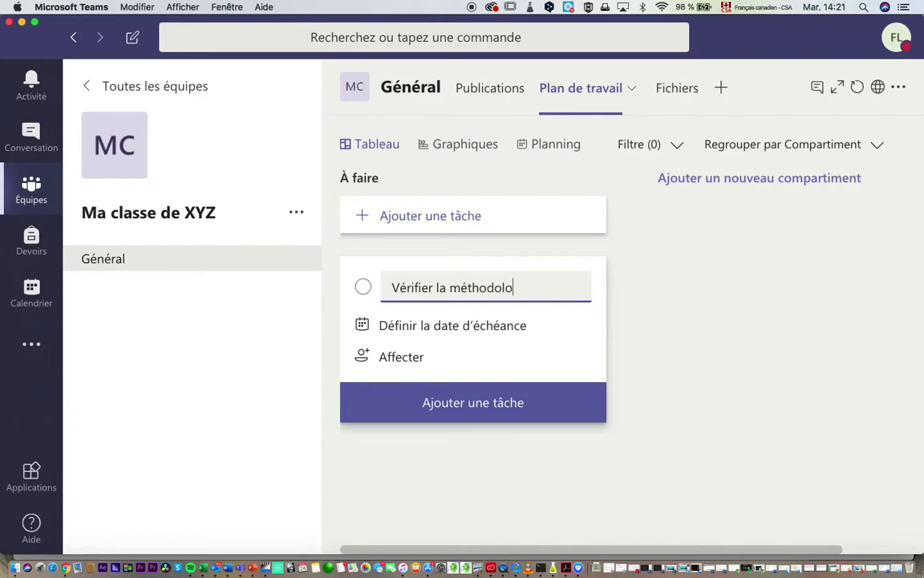
type("gie du travail")
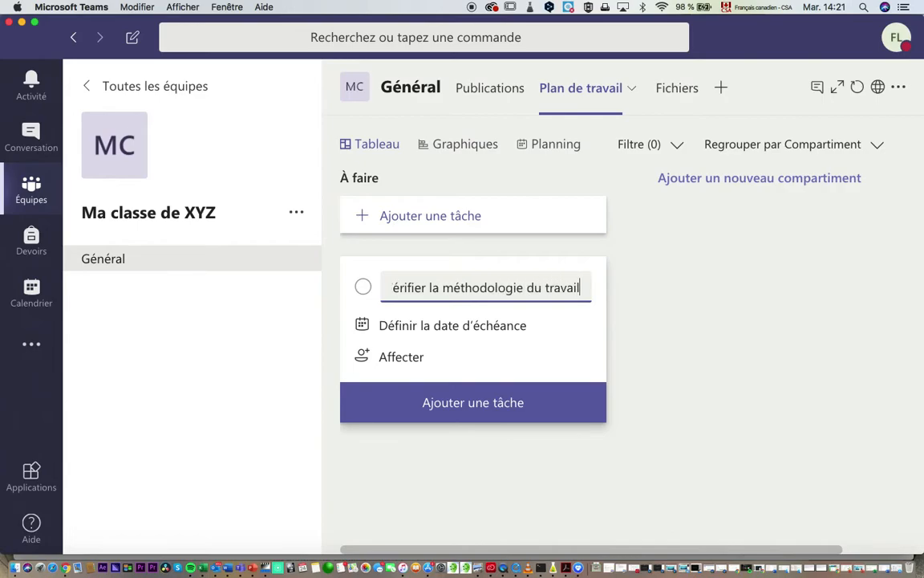
Set the new task's due date to 31 March 2020 and assign it to the listed team member.
left_click(422, 331)
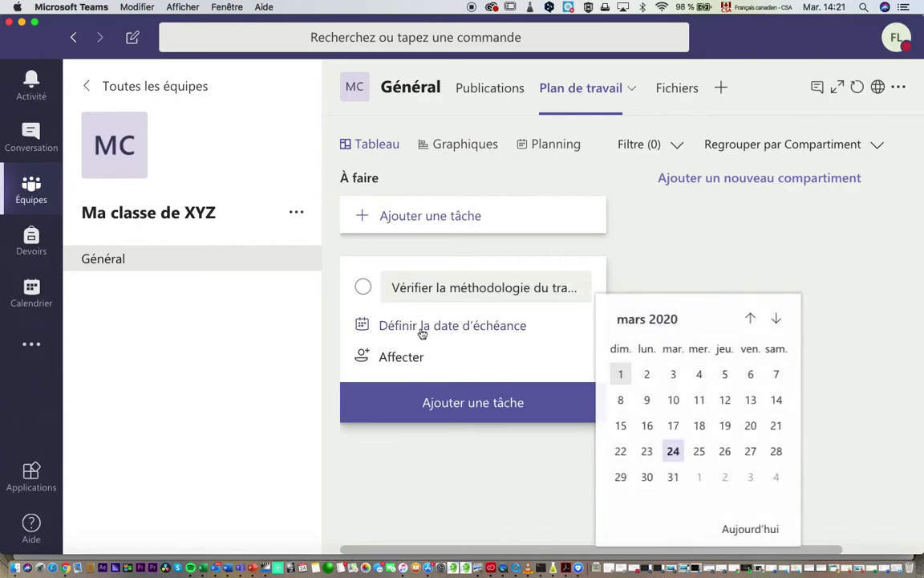
left_click(674, 478)
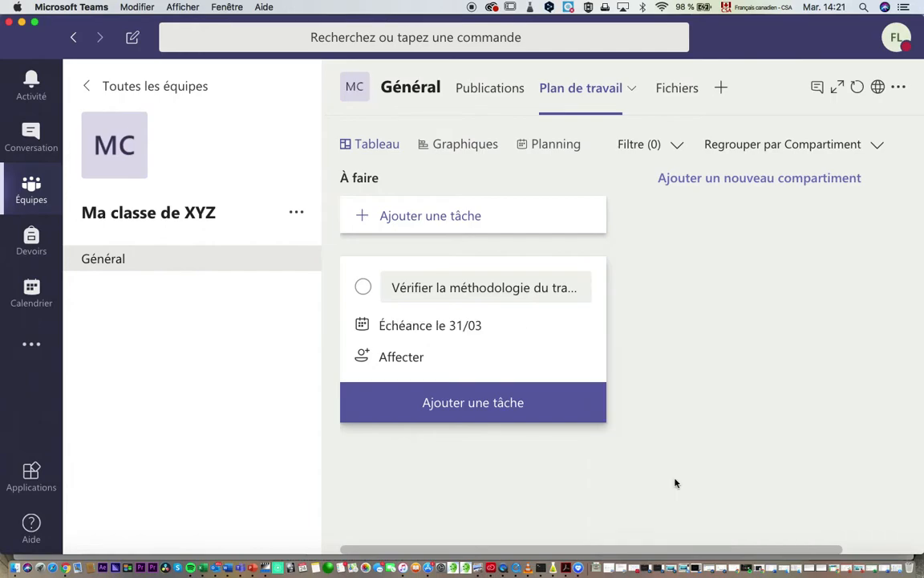
left_click(410, 360)
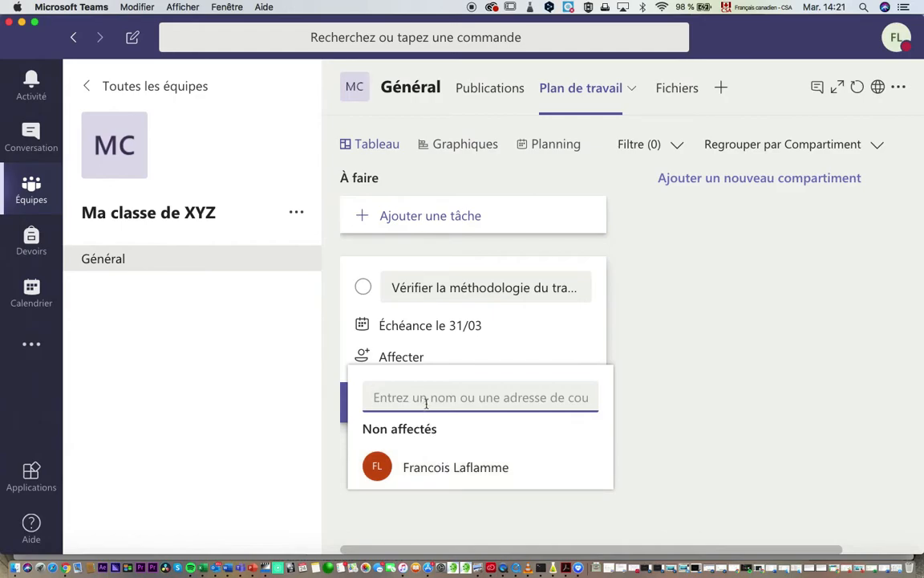
left_click(431, 475)
left_click(656, 411)
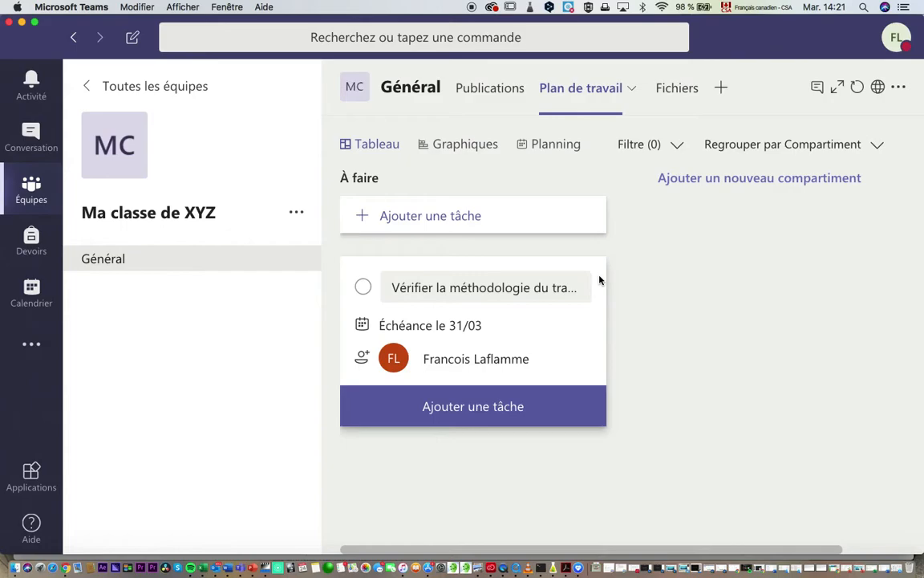
Show the plan's Graphiques view and look over its status, compartment and priority charts.
left_click(461, 147)
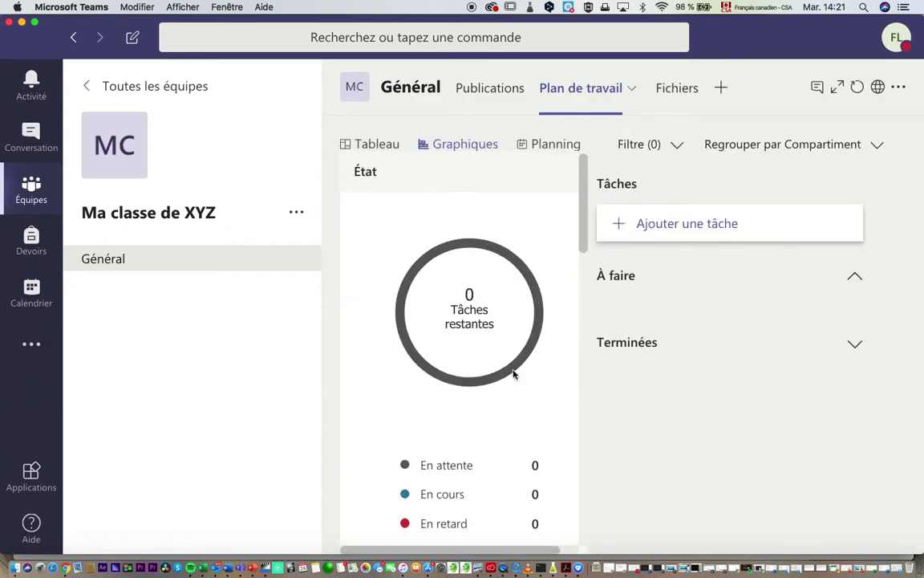
scroll(512, 373, "down", 3)
scroll(514, 373, "down", 8)
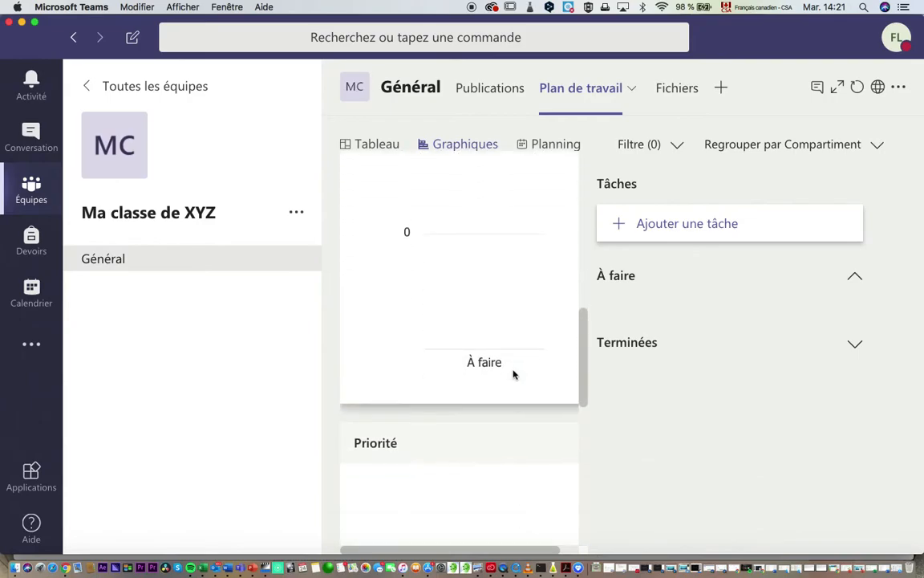
scroll(514, 374, "up", 10)
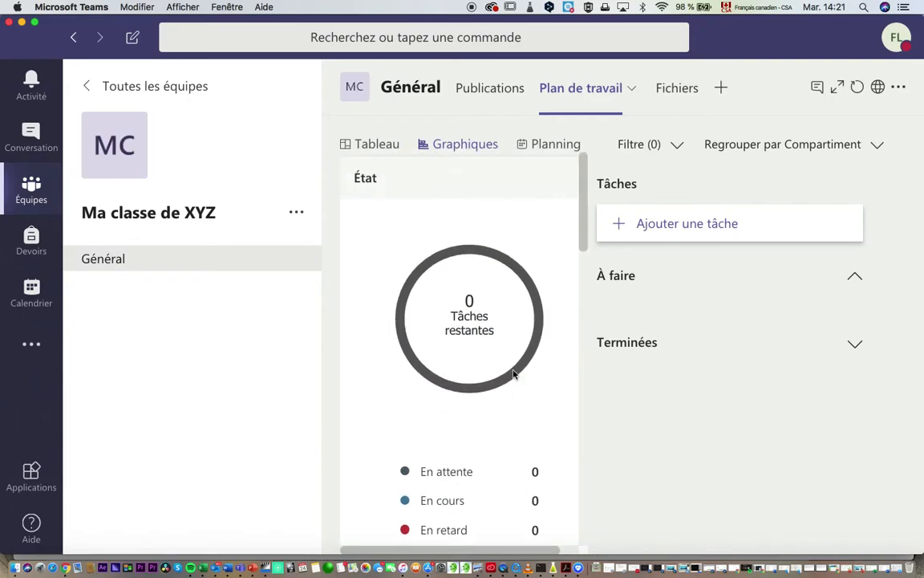
Return to the plan's Tableau view and start a new task under À faire named "Vérifier la méthodologie du travail".
left_click(374, 147)
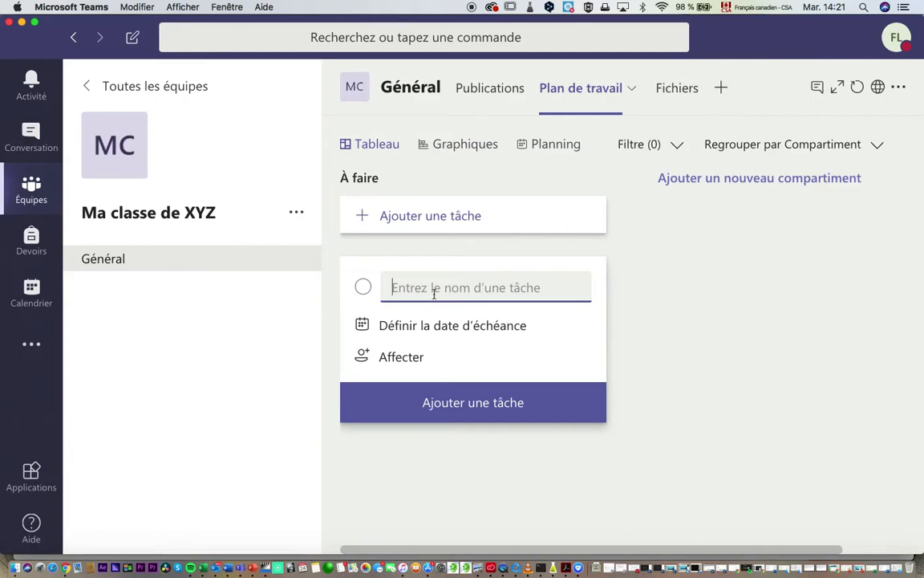
type("Vérifier ")
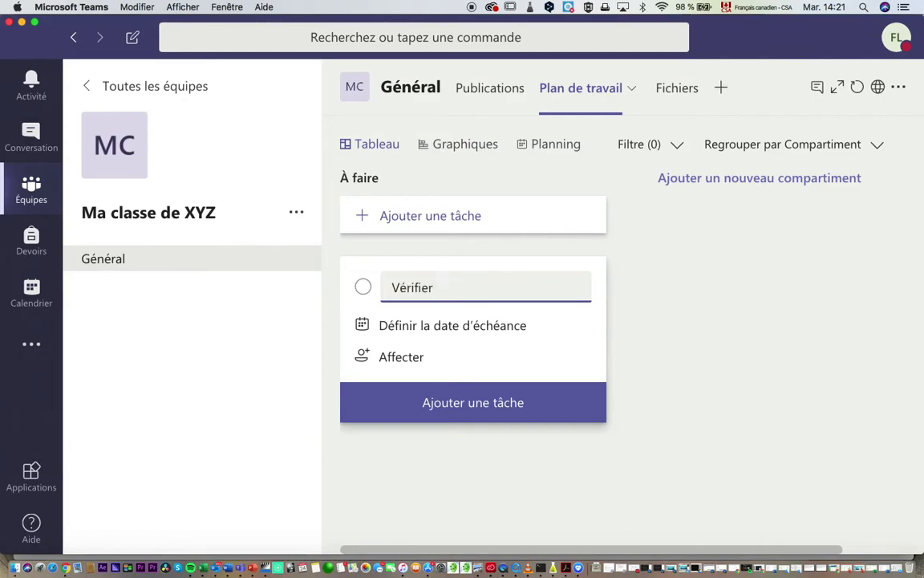
type("la méthodologie du travail")
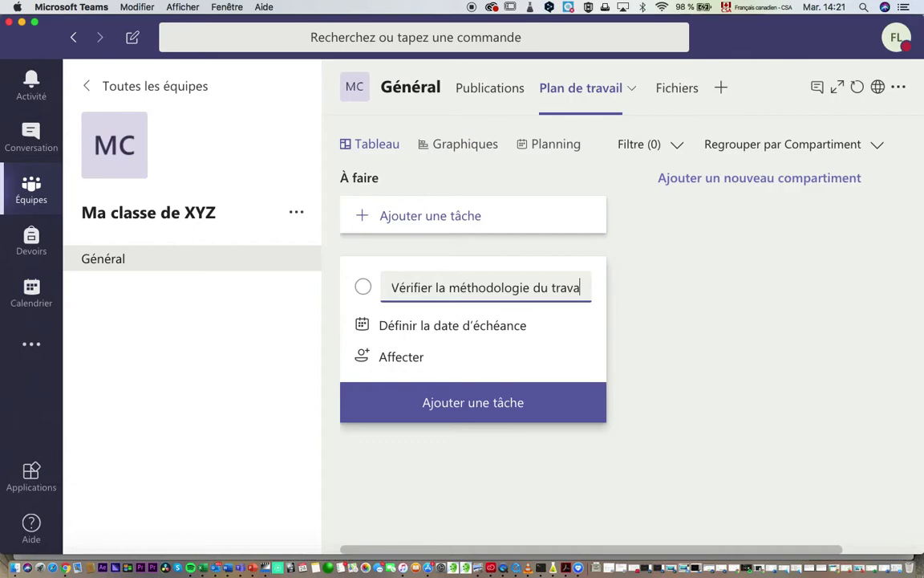
Set the task's due date to 31 March 2020, assign it to the listed team member, and add it to the plan.
left_click(416, 325)
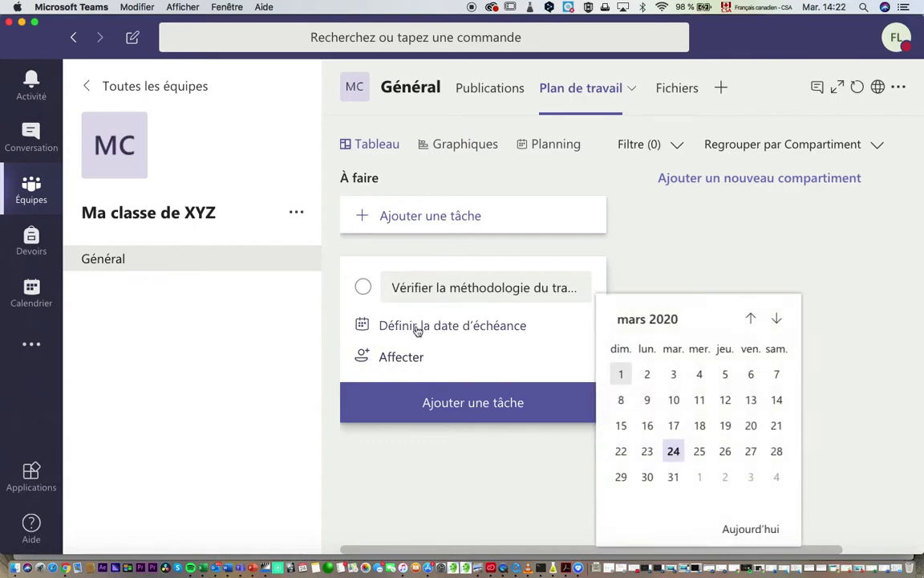
left_click(671, 476)
left_click(423, 363)
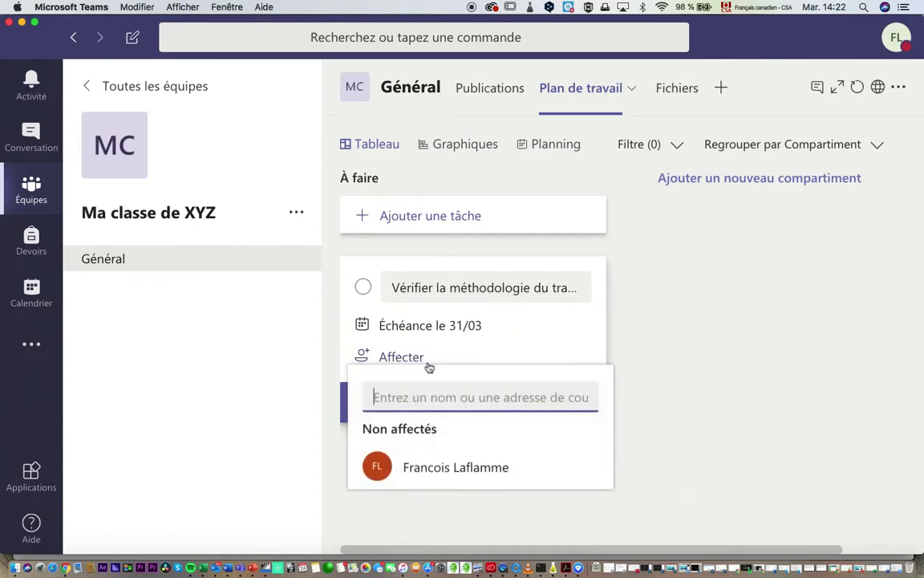
left_click(473, 470)
left_click(660, 377)
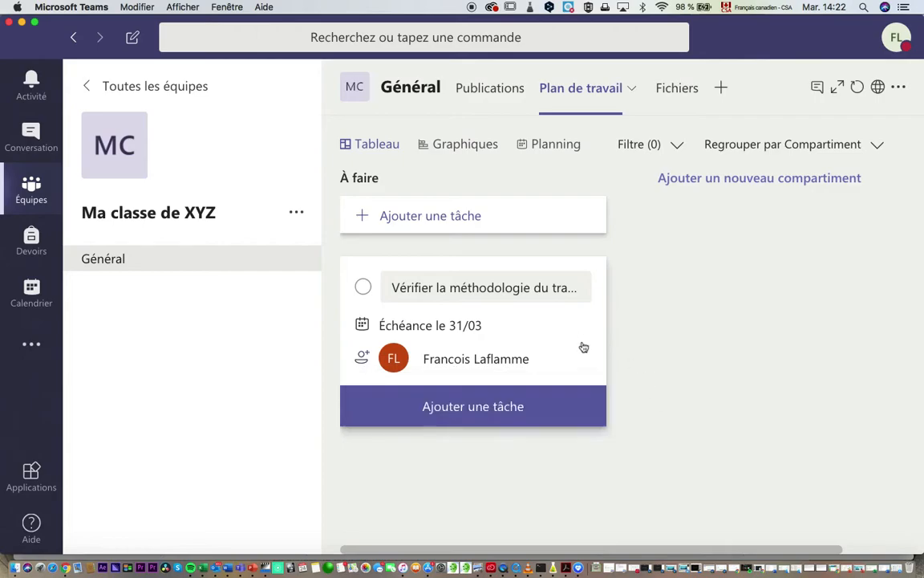
left_click(531, 410)
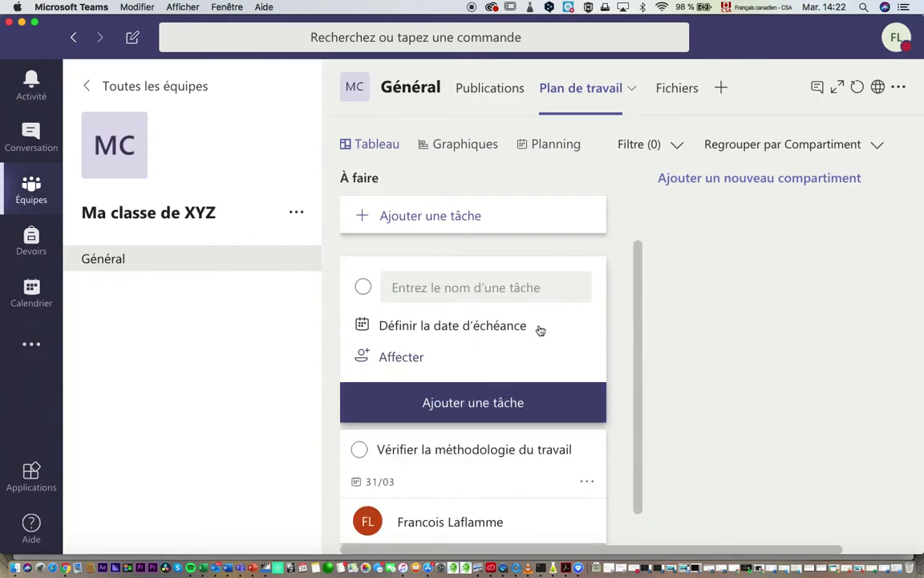
Look over the plan's Graphiques charts and its Planning calendar, ending back on the Tableau view.
left_click(455, 145)
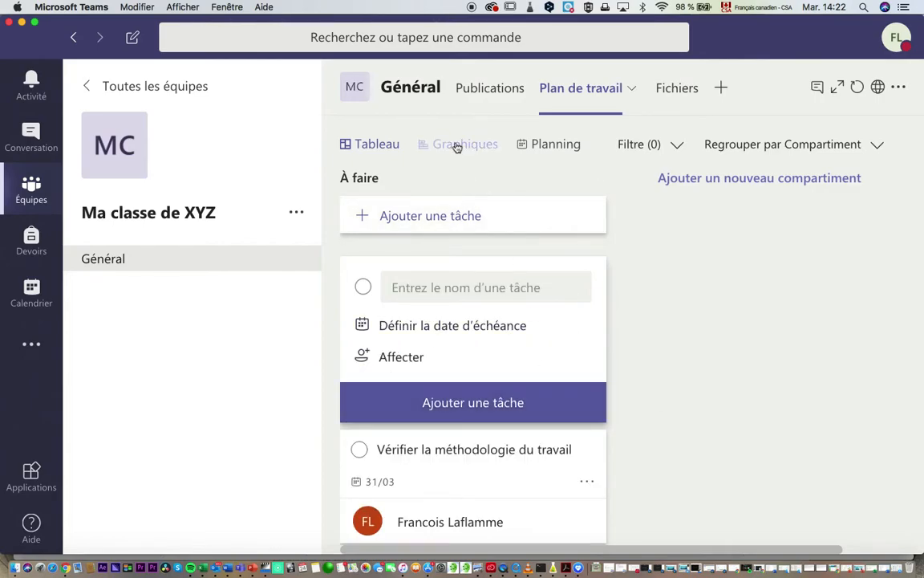
scroll(476, 416, "down", 10)
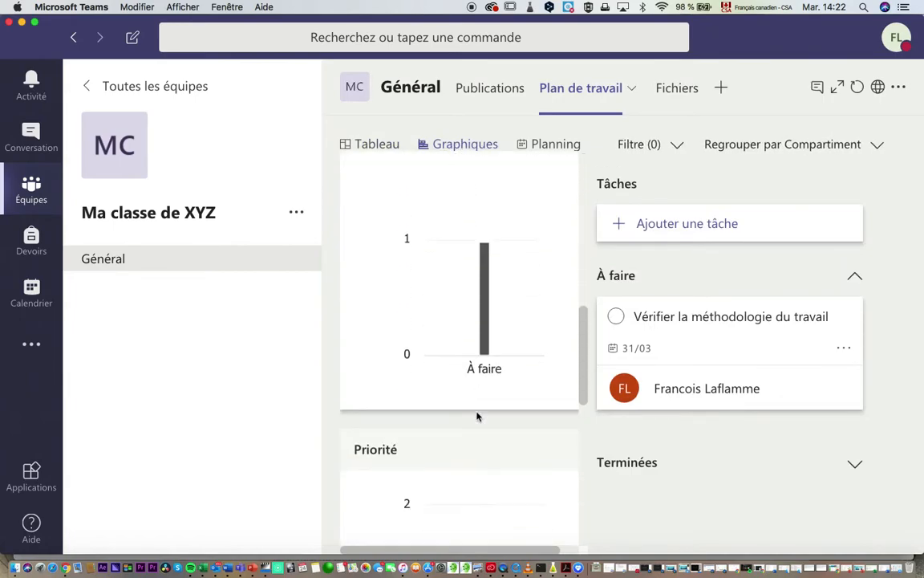
scroll(476, 416, "down", 5)
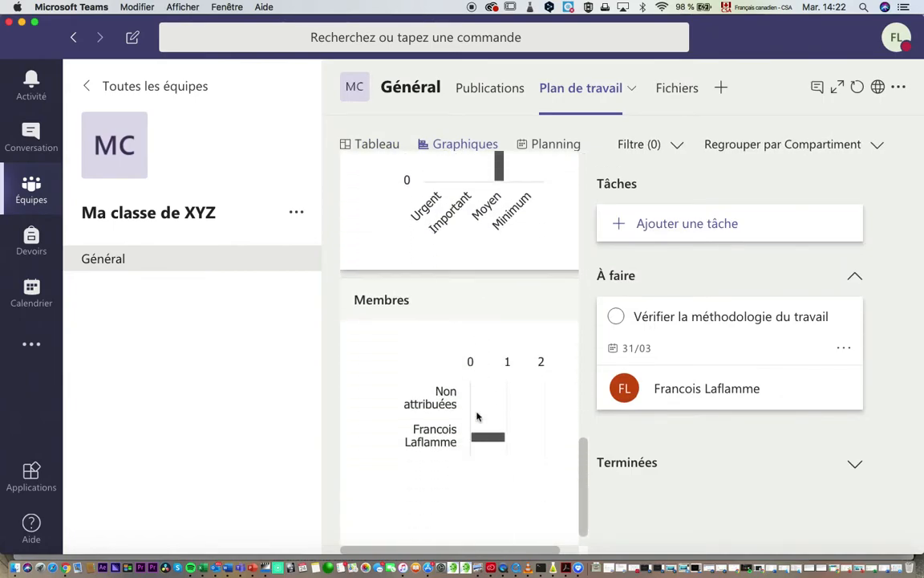
scroll(477, 417, "down", 1)
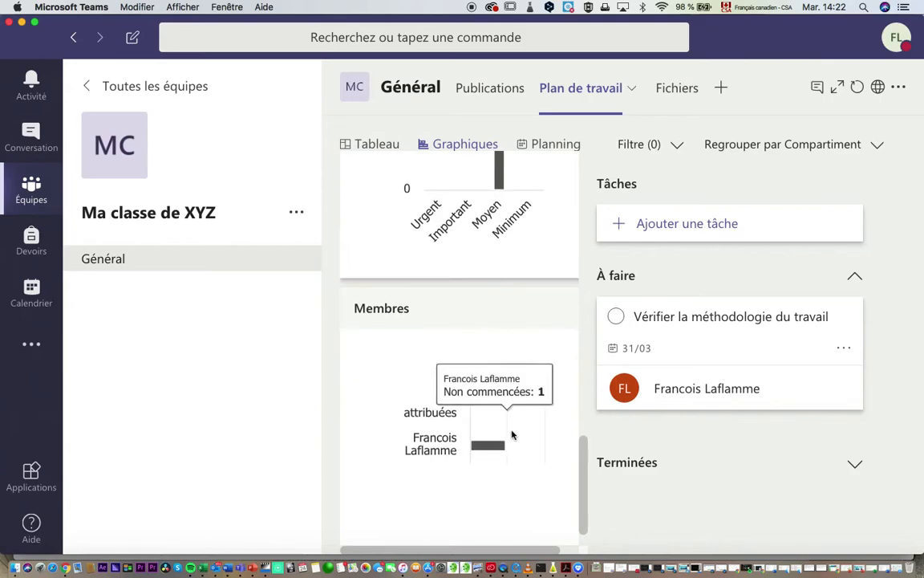
scroll(462, 423, "up", 12)
scroll(462, 423, "up", 5)
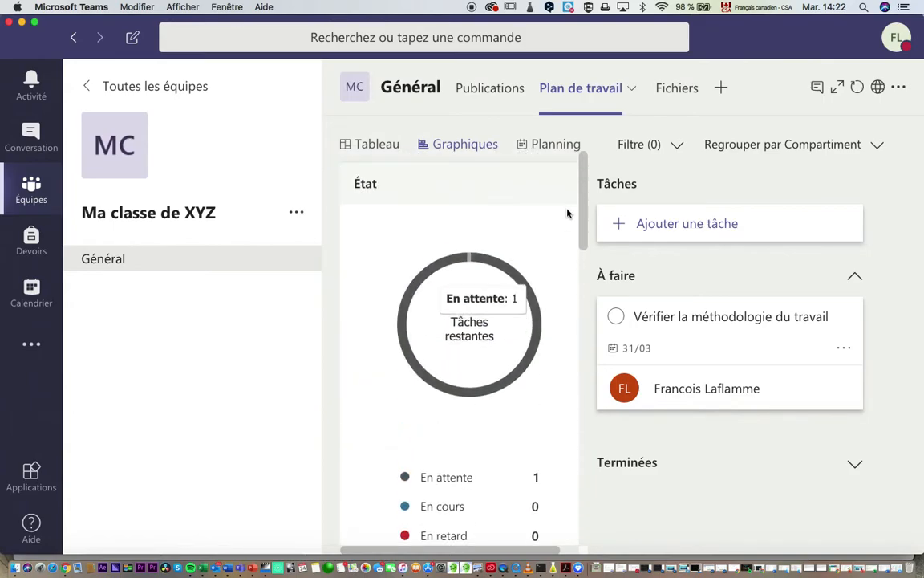
left_click(537, 144)
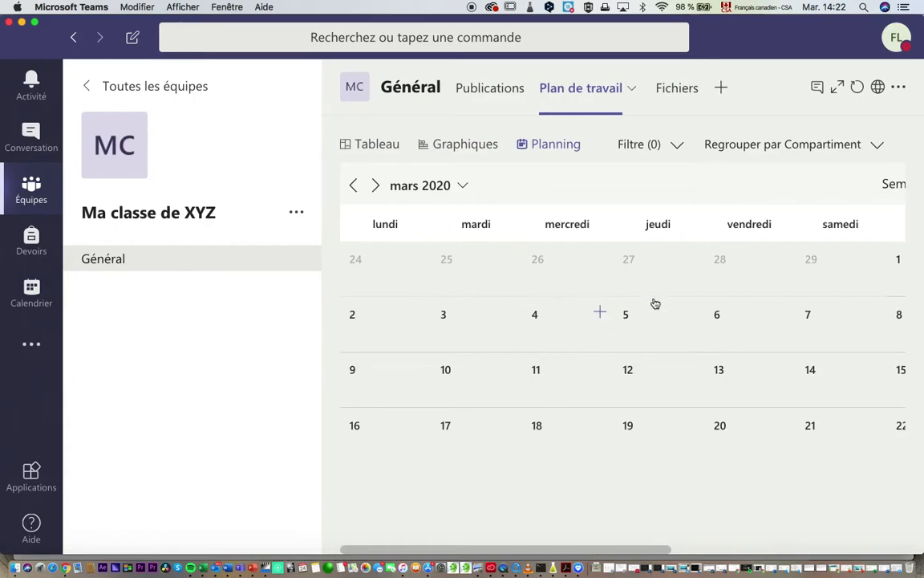
left_click(373, 145)
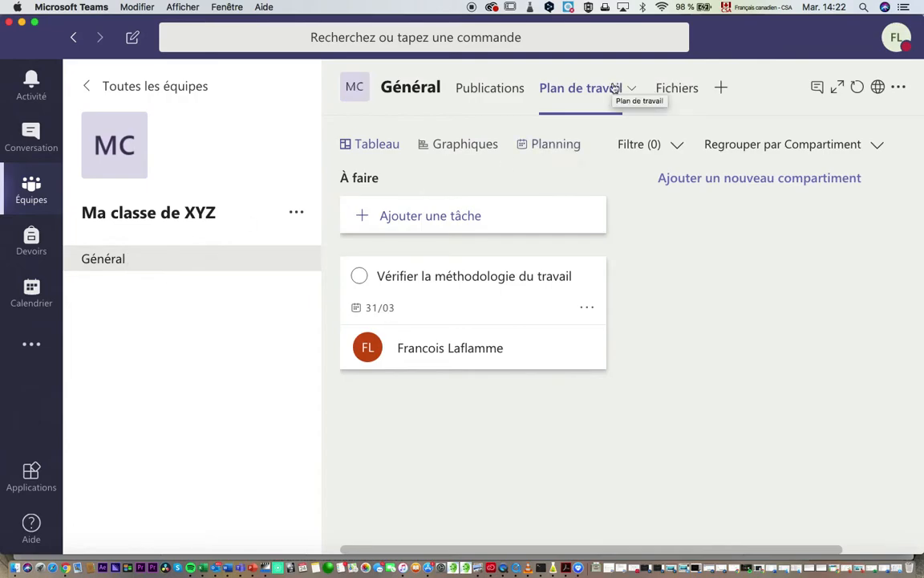
Browse the apps available as tabs and add Polly as a tab in the Général channel, with publishing to the channel enabled.
left_click(720, 90)
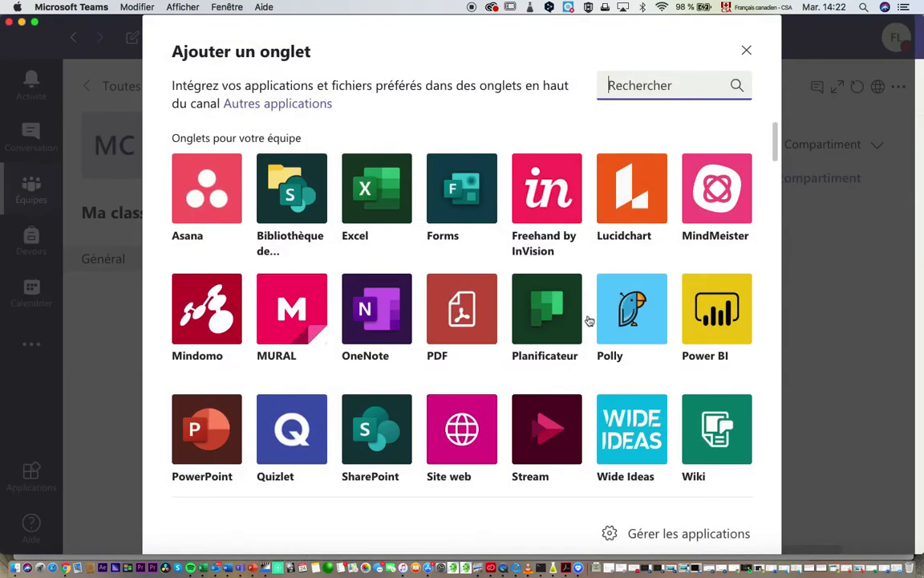
scroll(536, 395, "down", 10)
scroll(536, 395, "down", 15)
scroll(536, 395, "up", 15)
scroll(536, 396, "up", 15)
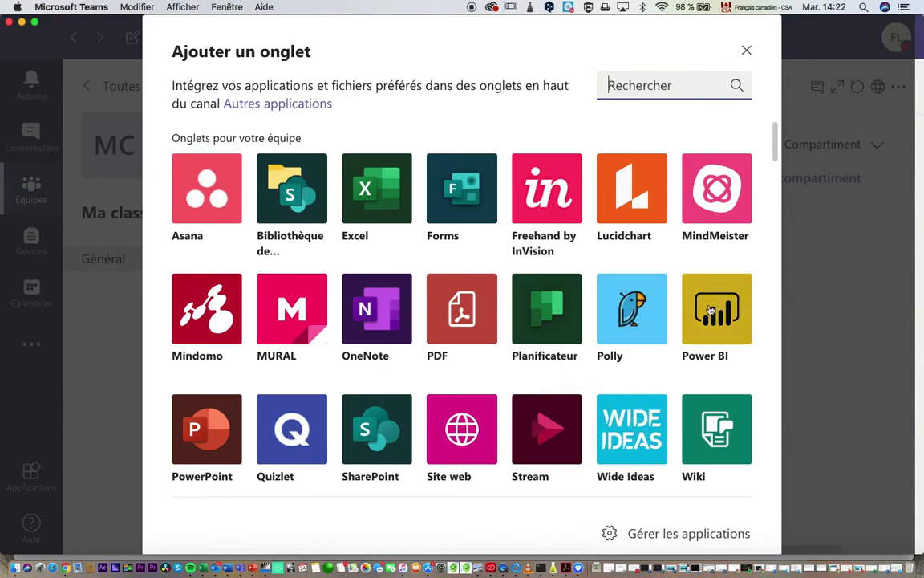
left_click(633, 318)
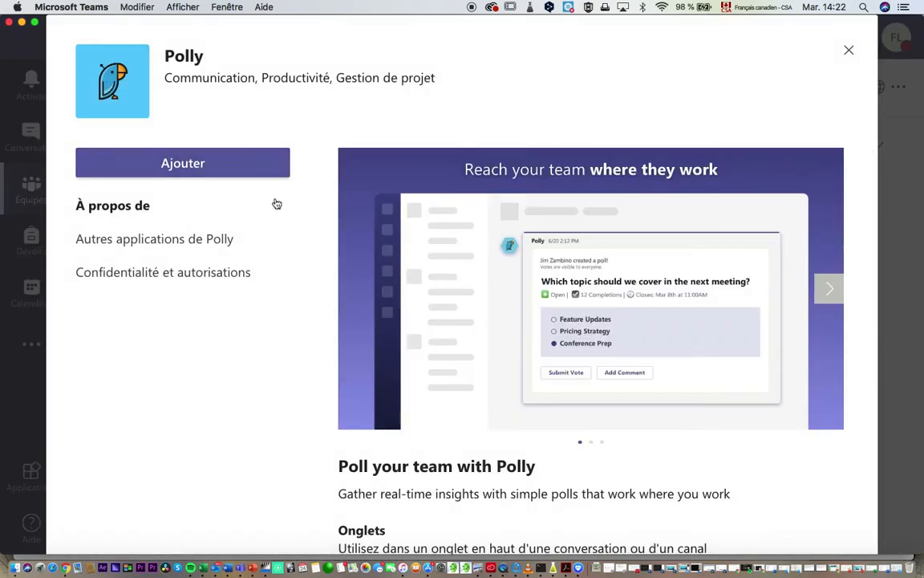
left_click(220, 165)
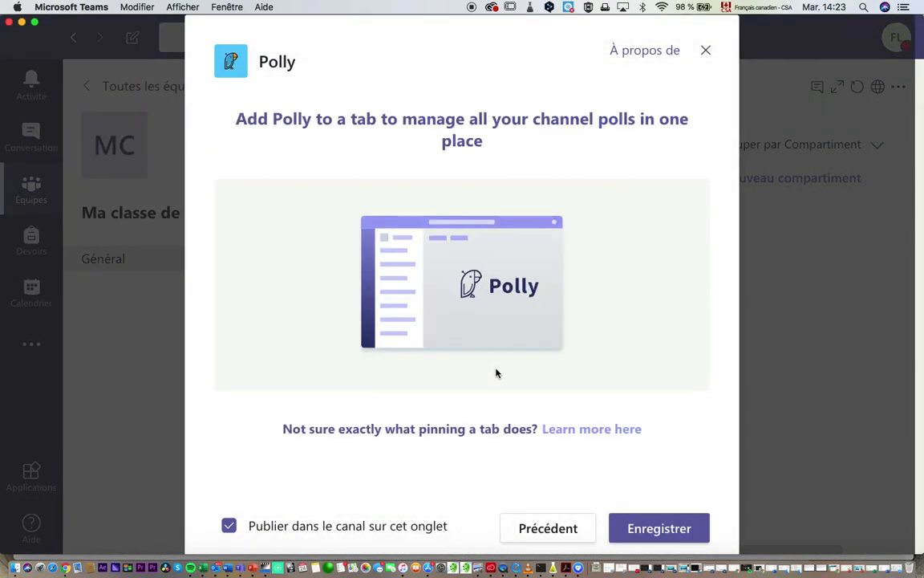
left_click(670, 533)
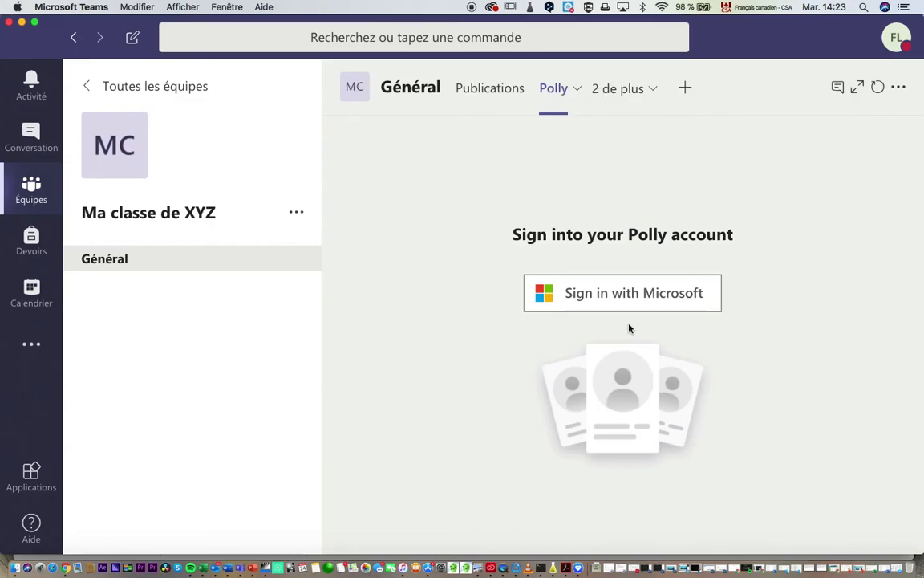
Sign in to Polly with the Microsoft account and check the list of the channel's additional tabs.
left_click(615, 303)
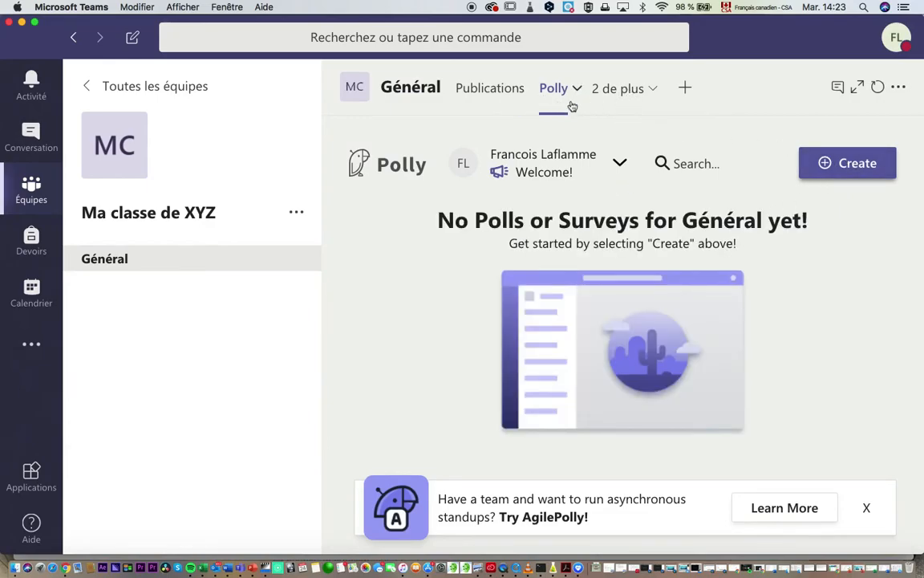
left_click(653, 91)
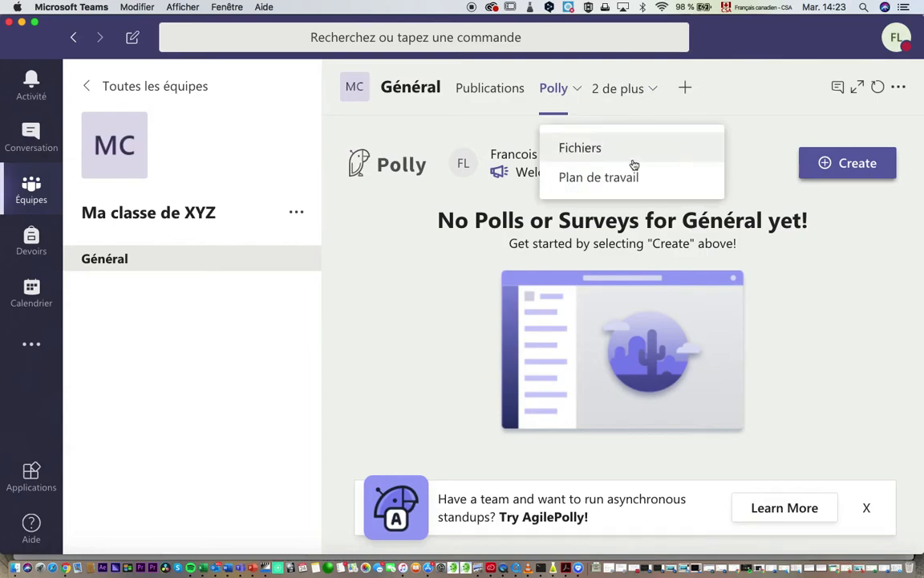
left_click(655, 90)
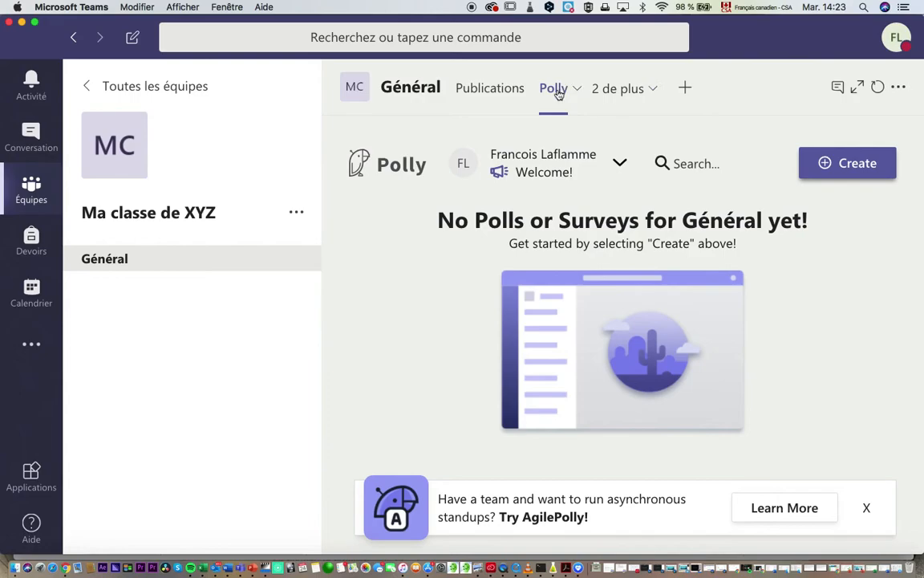
Start a new multiple-choice Polly poll with the question "Quelle est la meilleure journée pour une vidéoconférence?".
left_click(855, 165)
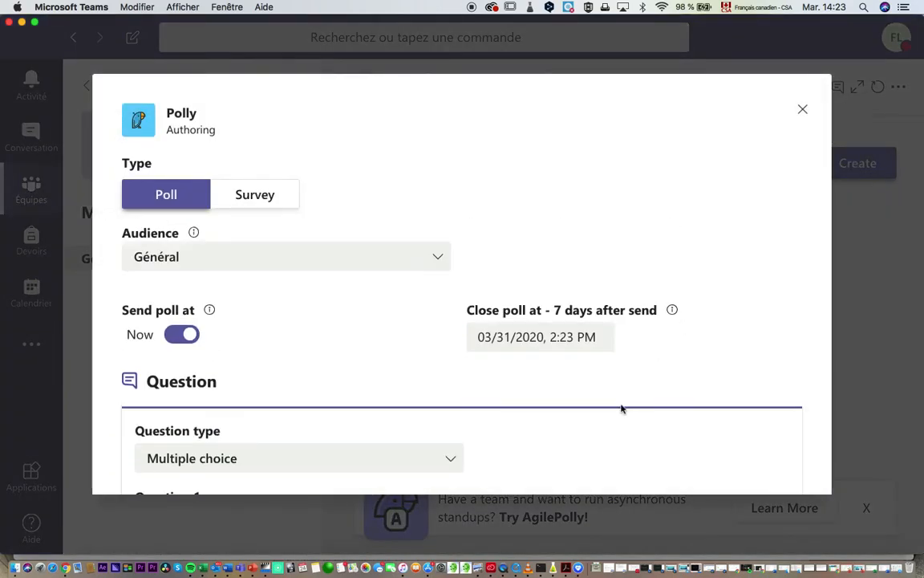
scroll(402, 395, "down", 1)
scroll(399, 394, "down", 3)
scroll(399, 393, "up", 3)
scroll(400, 394, "down", 5)
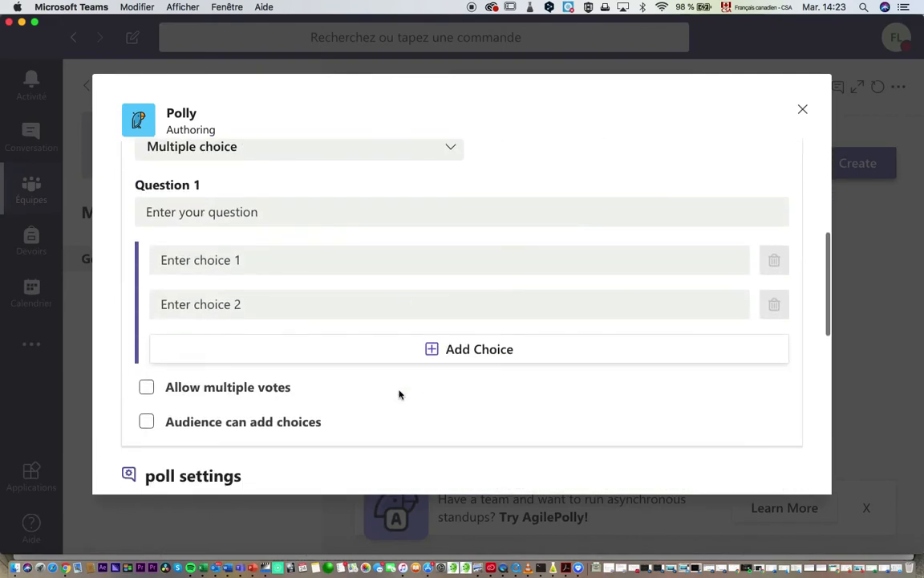
scroll(399, 393, "up", 2)
scroll(295, 273, "down", 1)
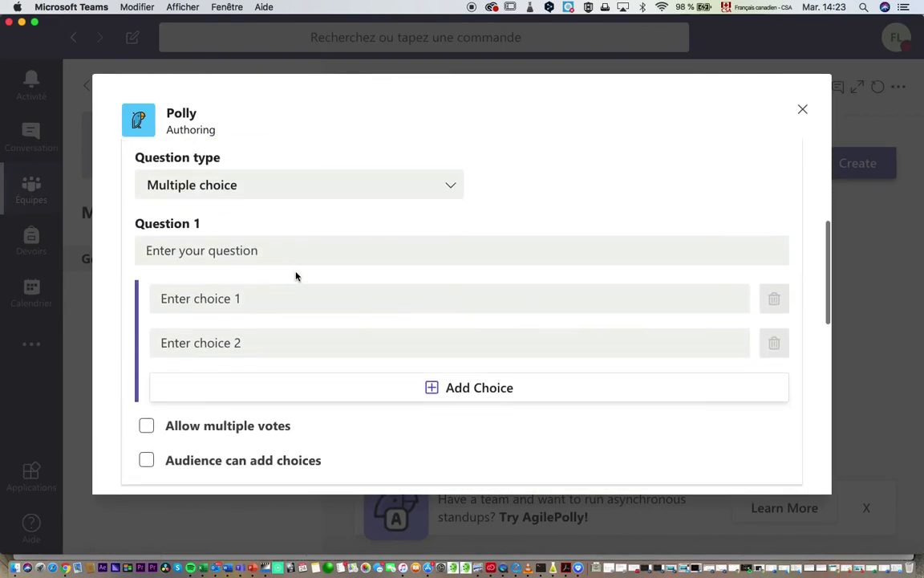
scroll(295, 276, "up", 1)
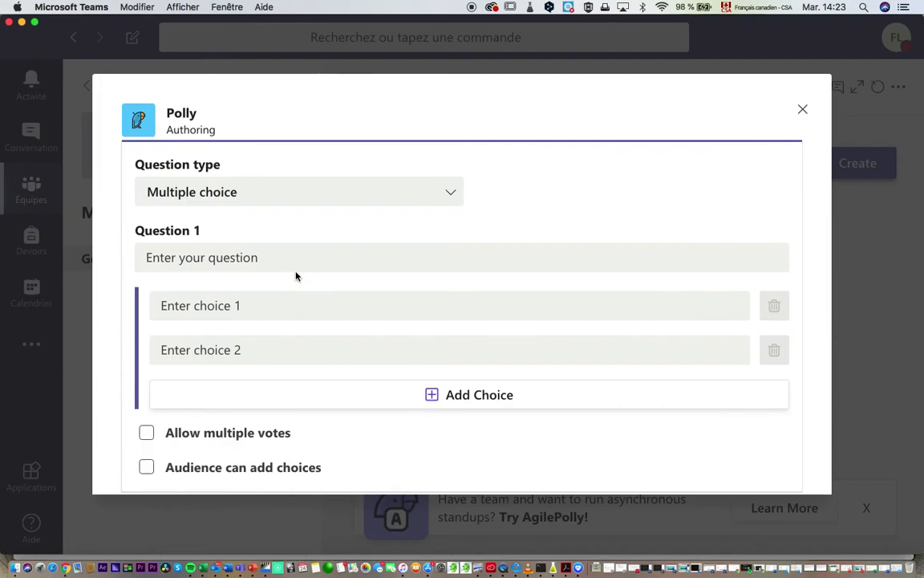
left_click(234, 259)
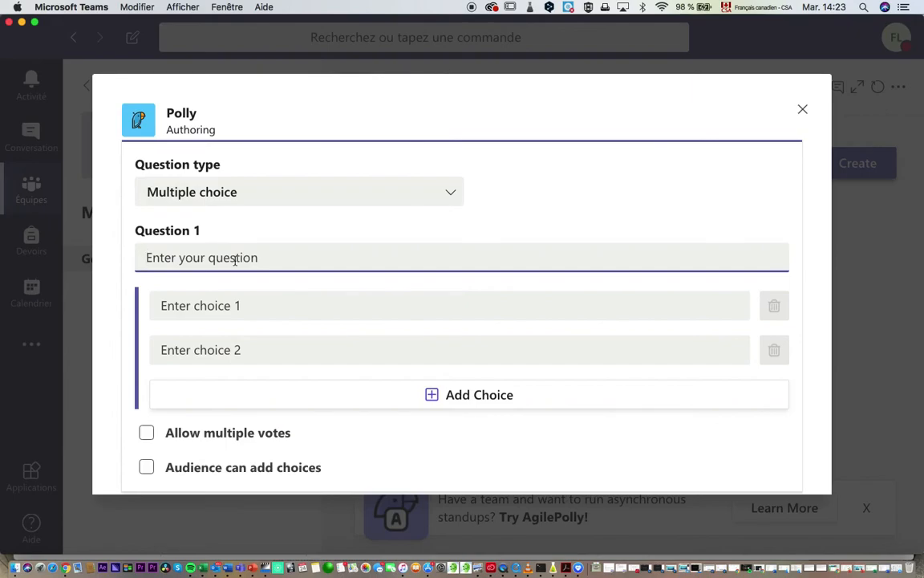
type("Quell")
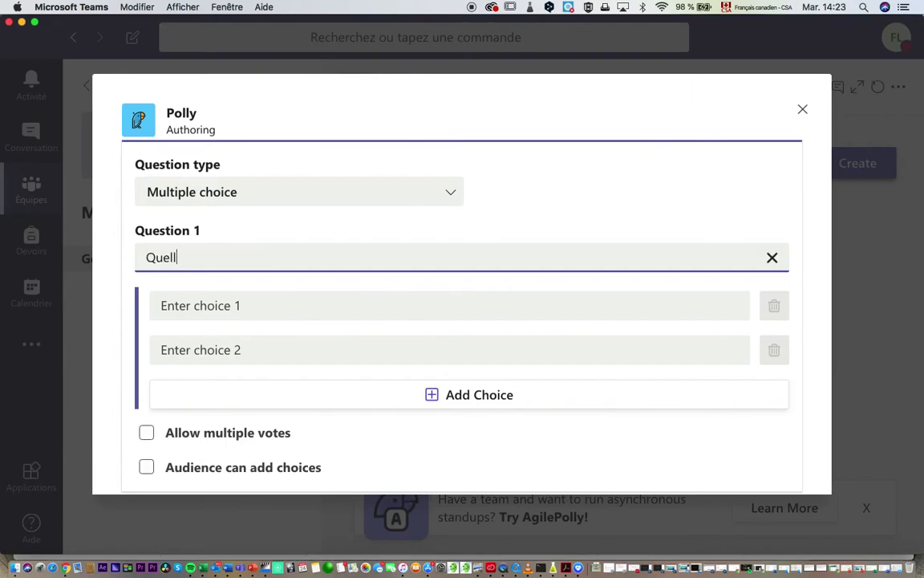
type("e est la meilleu")
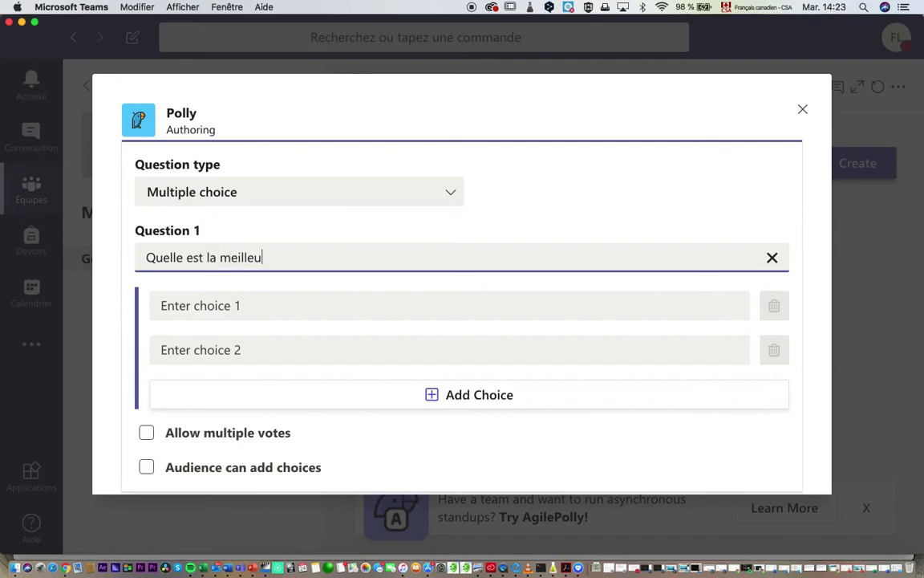
type("re journée pour une vidéoconférence?")
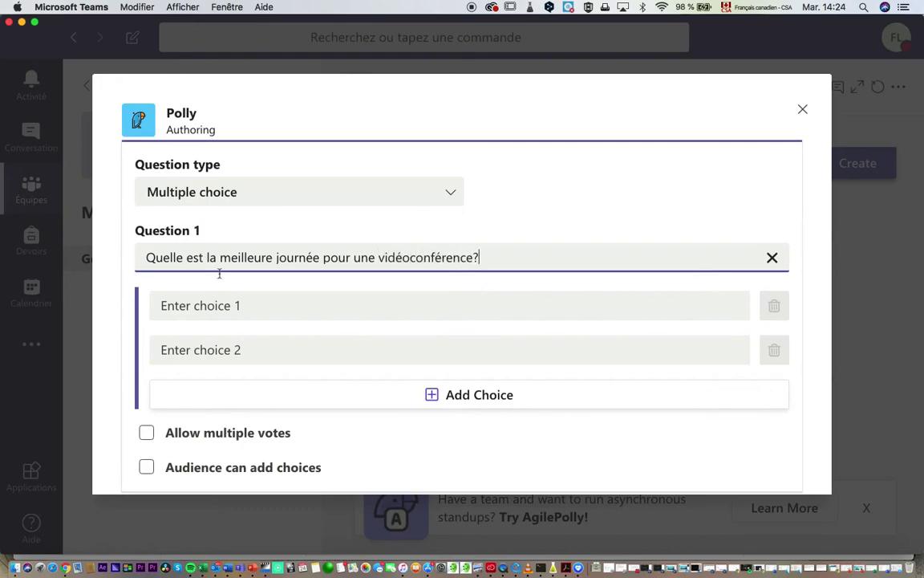
Give the poll question three choices, "Lundi", "Mardi" and "Ça m'importe peu", and look through the rest of the form.
left_click(191, 304)
type("Lundi")
key("Tab")
type("Mardi")
left_click(427, 395)
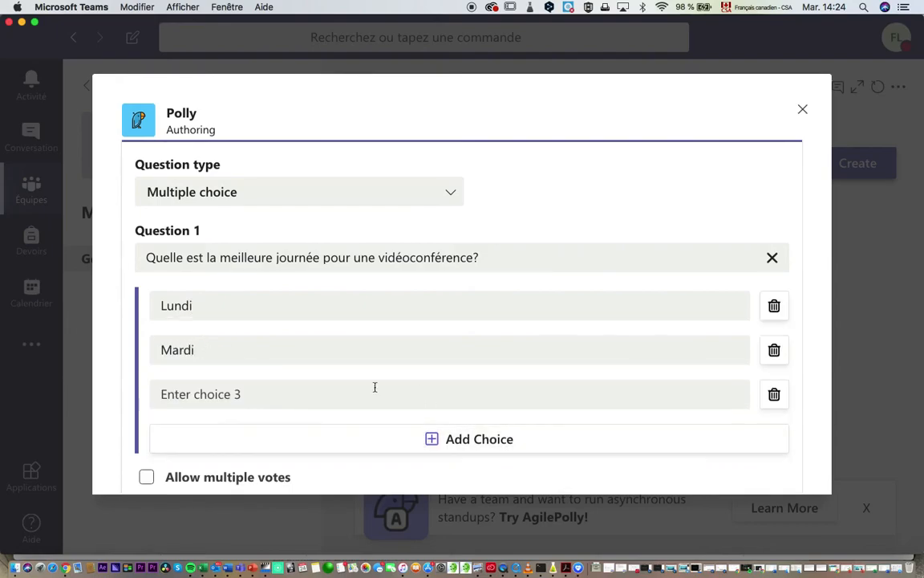
left_click(284, 391)
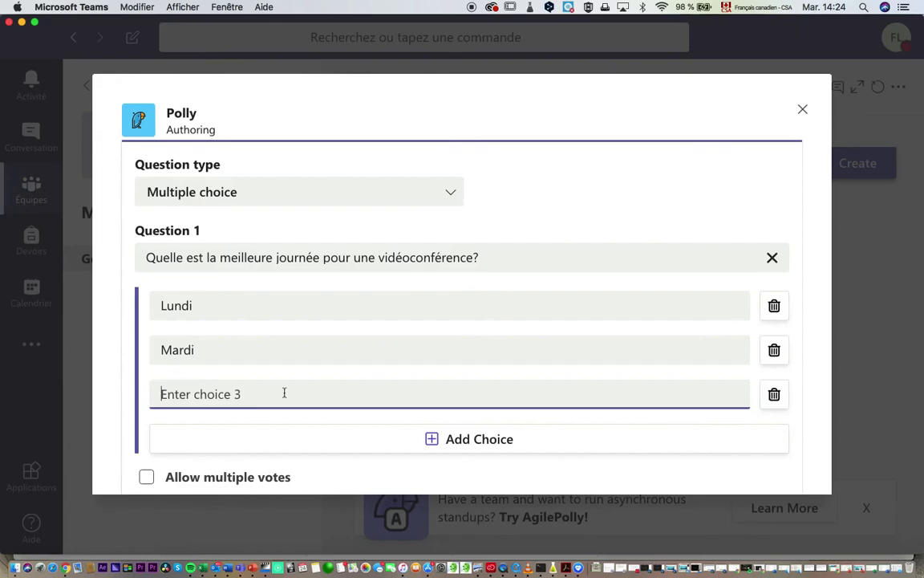
type("Ca m'")
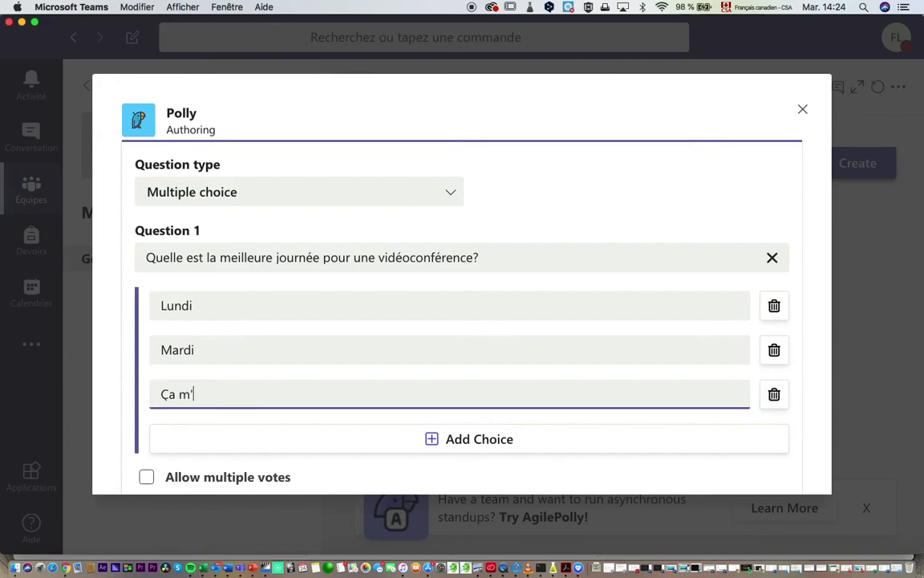
type("importe peu")
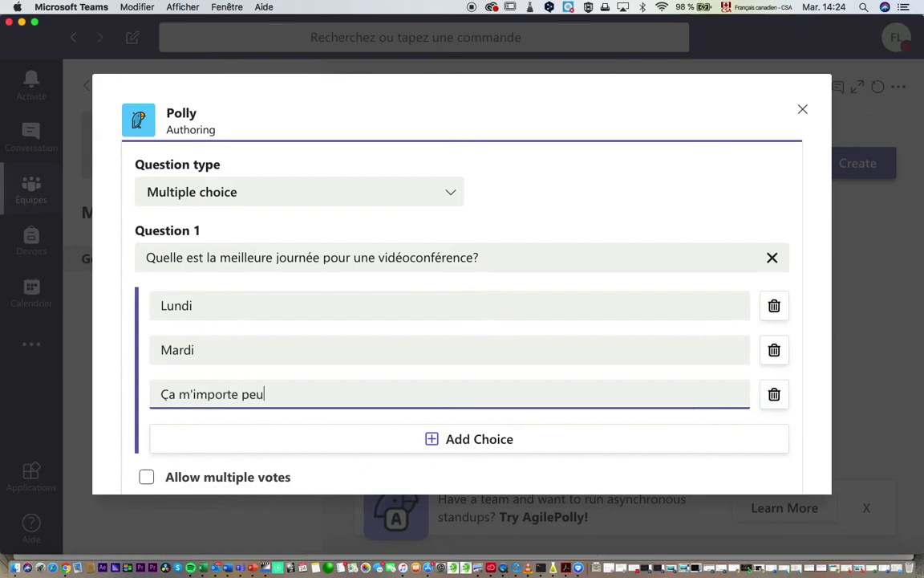
scroll(461, 415, "down", 10)
scroll(462, 415, "up", 15)
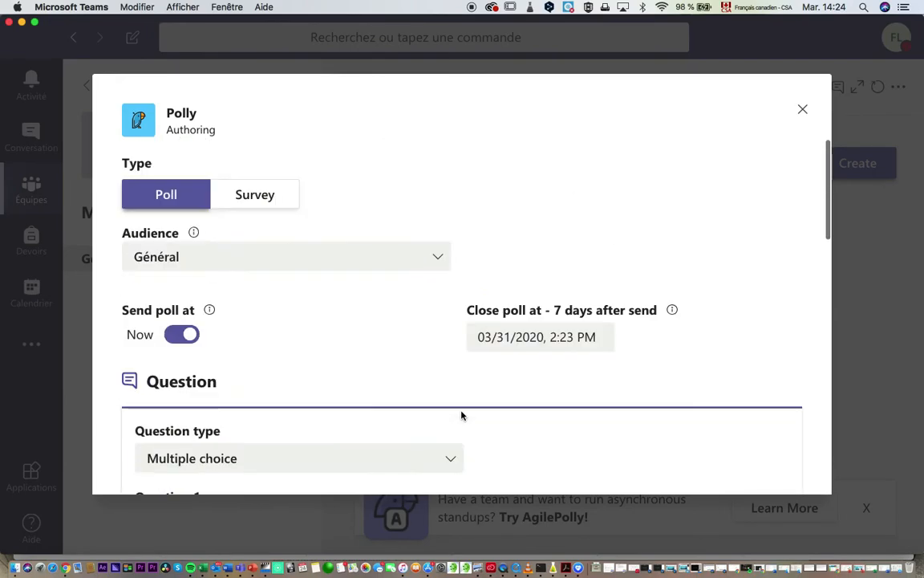
Preview the finished videoconference-day poll and send it to the Général channel.
scroll(349, 315, "down", 15)
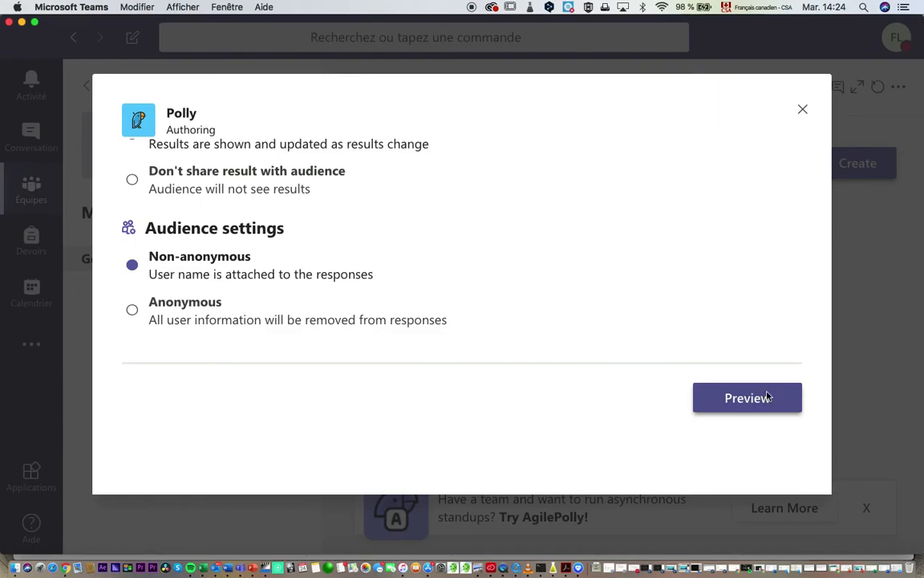
left_click(732, 399)
left_click(631, 424)
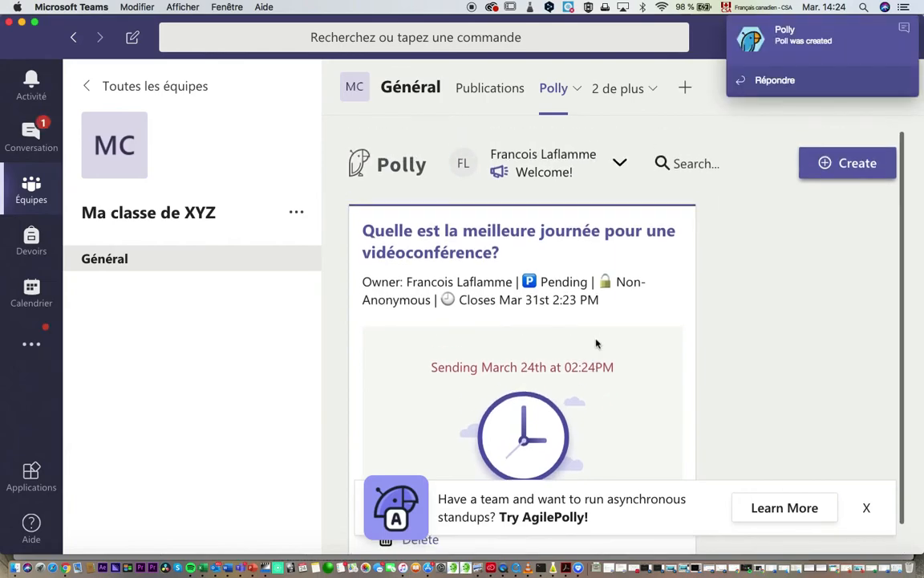
Examine the published poll, its choices and its vote results in the Général channel's posts.
left_click(487, 89)
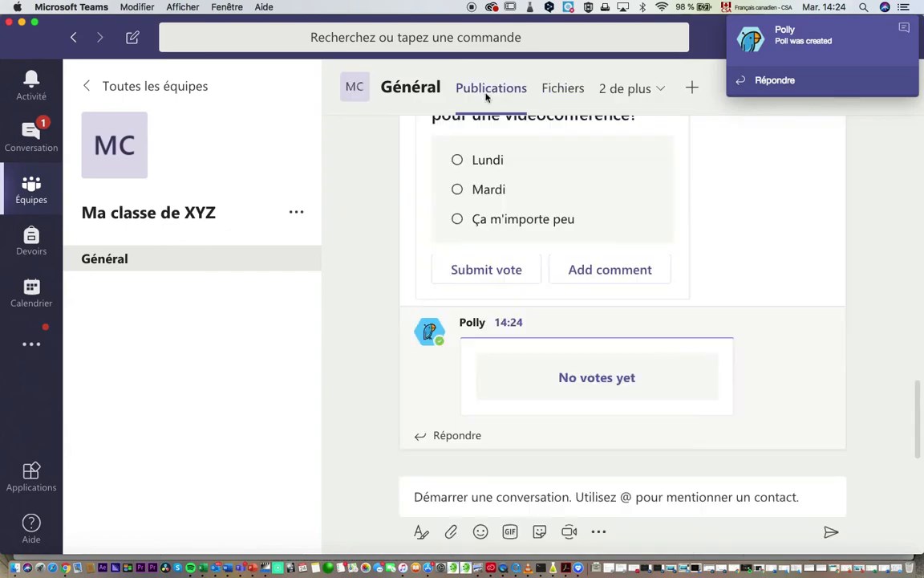
scroll(545, 310, "up", 4)
scroll(544, 310, "down", 2)
scroll(545, 310, "up", 3)
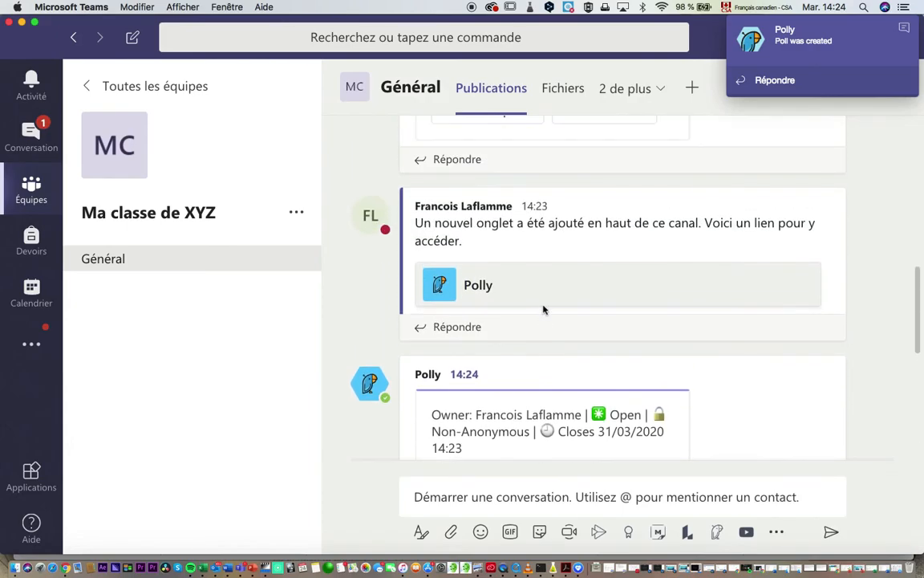
scroll(545, 310, "down", 4)
scroll(544, 309, "down", 1)
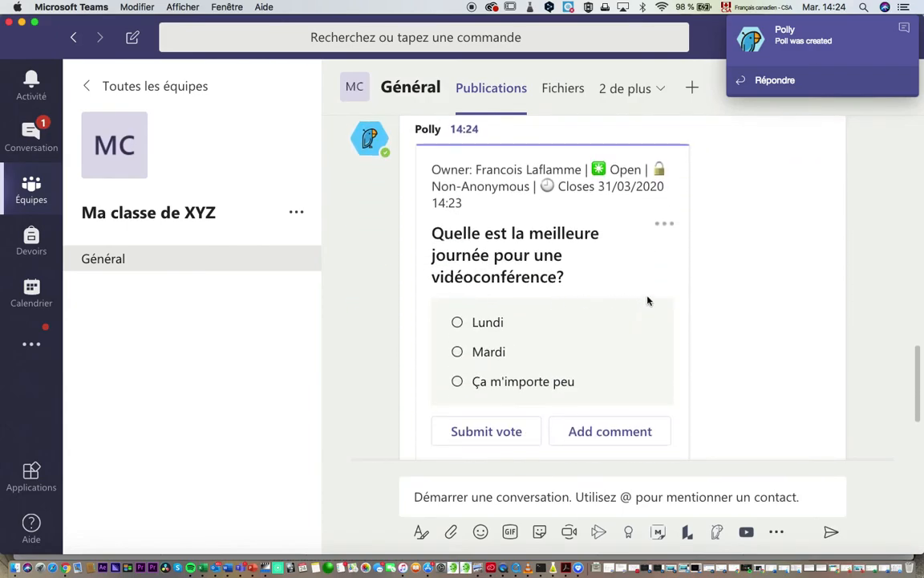
scroll(649, 301, "down", 2)
scroll(619, 293, "down", 1)
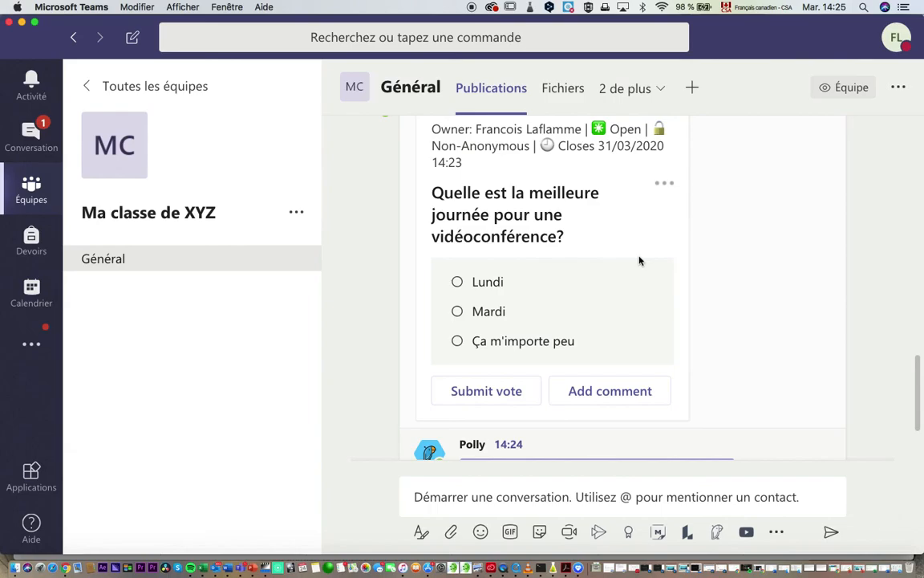
Review the channel's Polly posts, including the welcome message, the new-tab announcement and the poll.
scroll(640, 261, "up", 10)
mouse_move(639, 261)
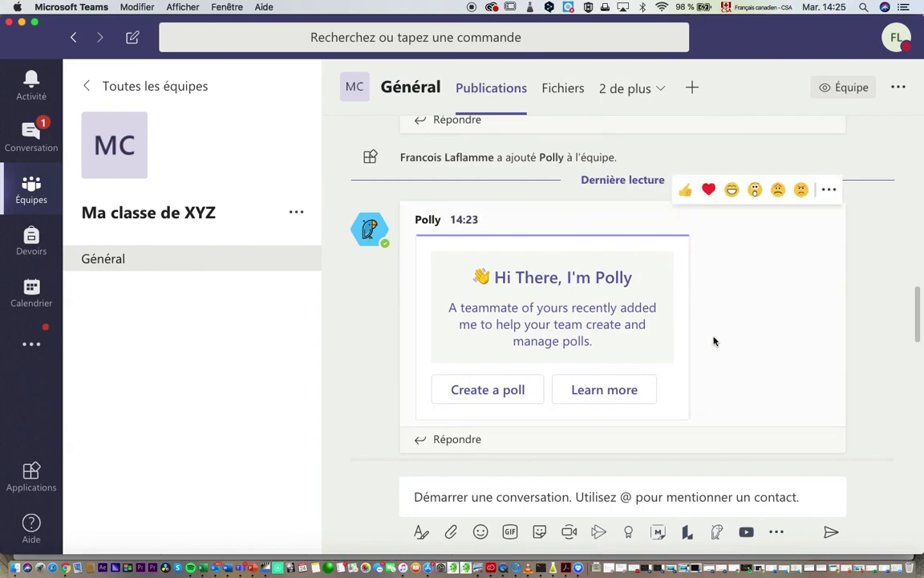
scroll(565, 345, "down", 2)
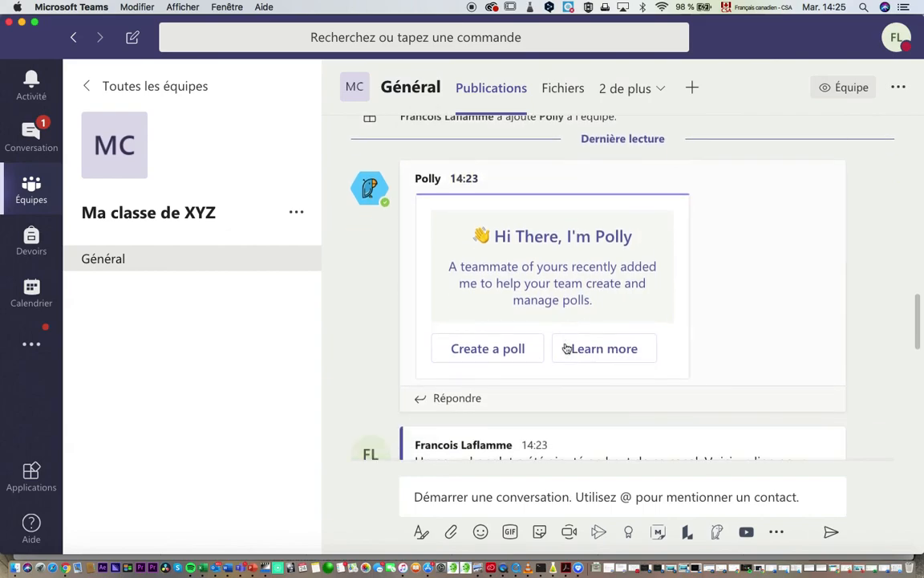
scroll(522, 354, "down", 8)
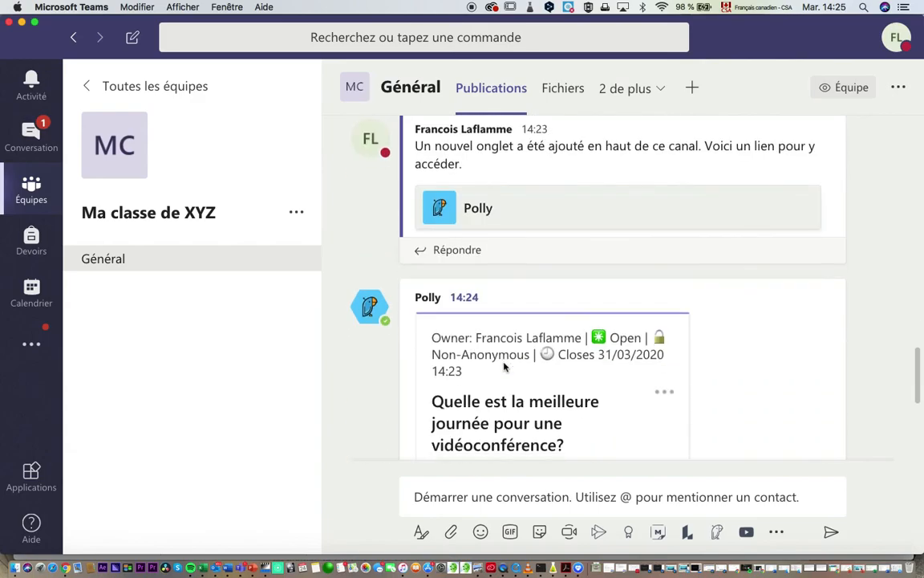
scroll(505, 366, "down", 4)
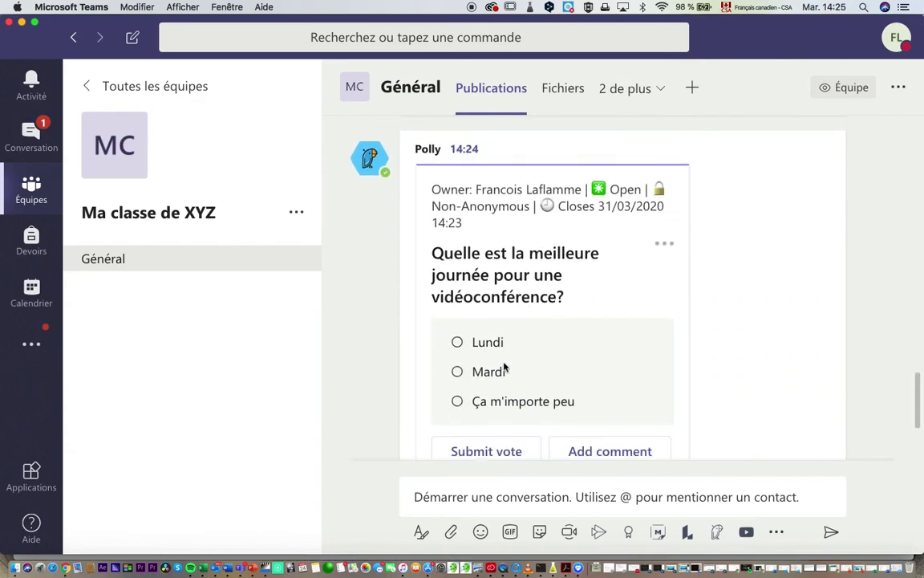
scroll(505, 367, "up", 10)
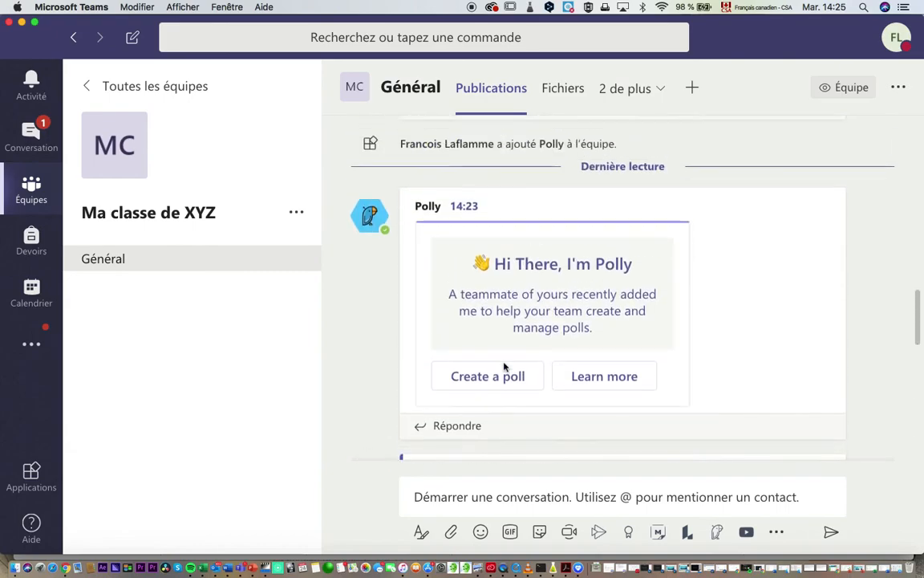
scroll(505, 367, "up", 4)
scroll(505, 367, "down", 8)
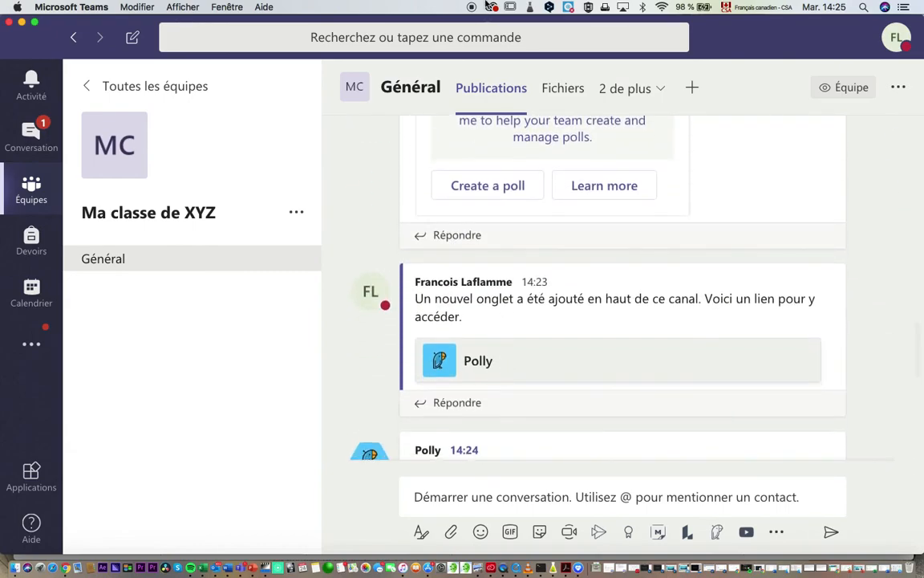